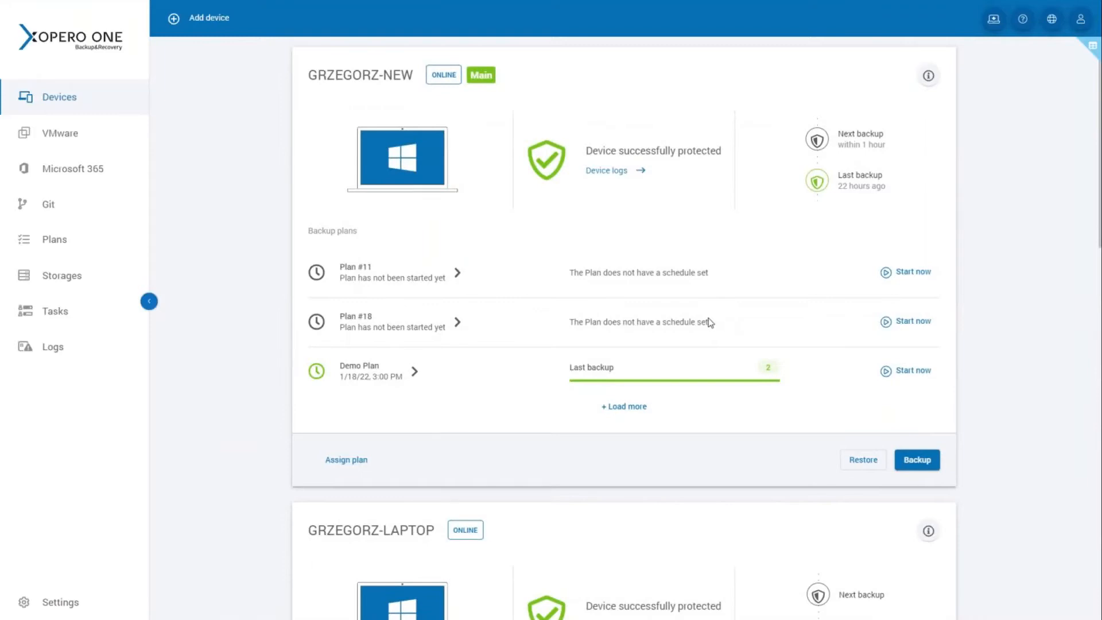
Open the restore options for the device marked Main and choose Demo Plan as the backup plan.
scroll(277, 292, "up", 1)
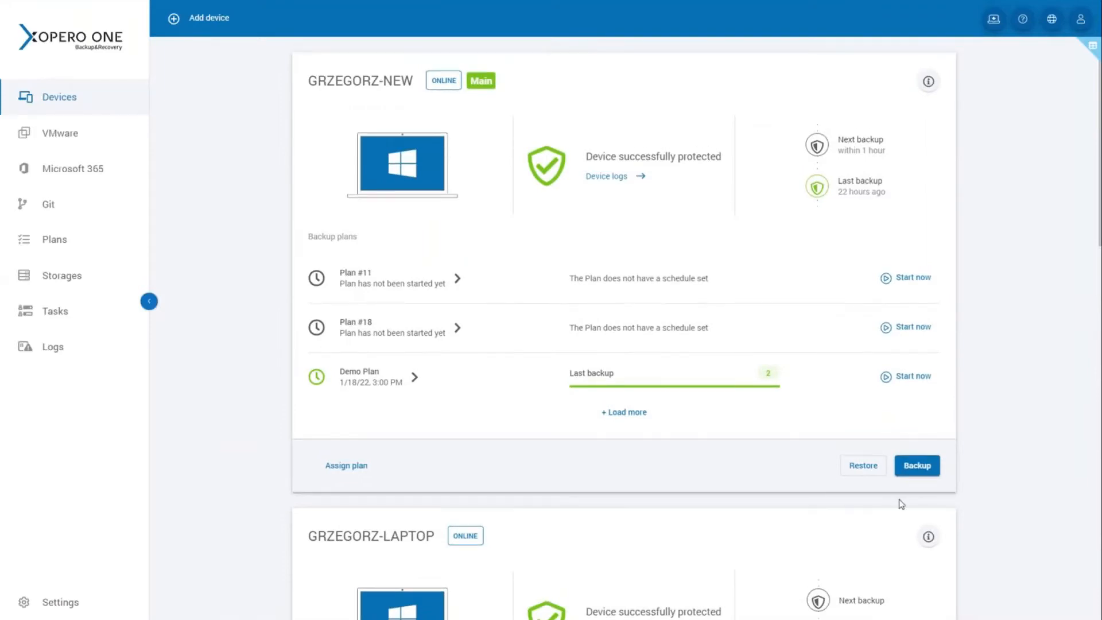
left_click(871, 469)
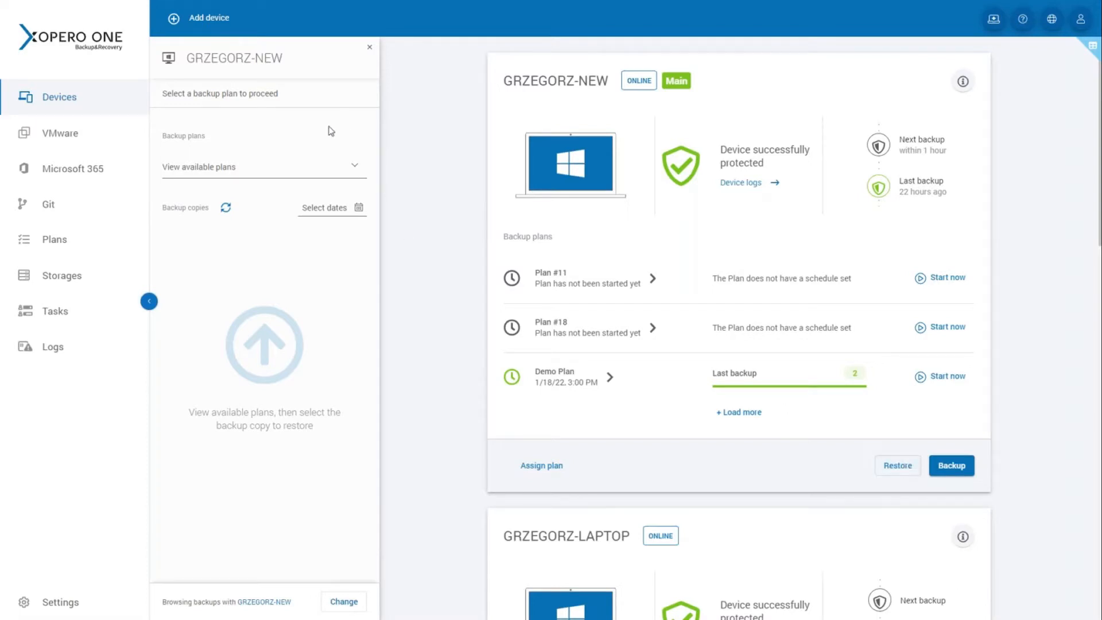
left_click(290, 170)
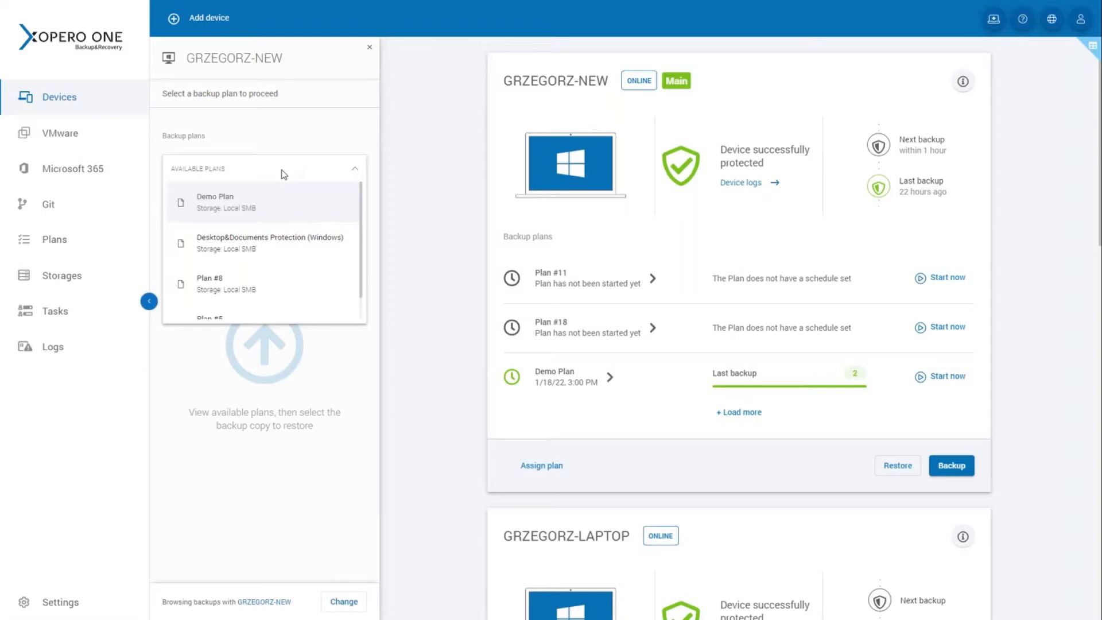
scroll(290, 206, "down", 1)
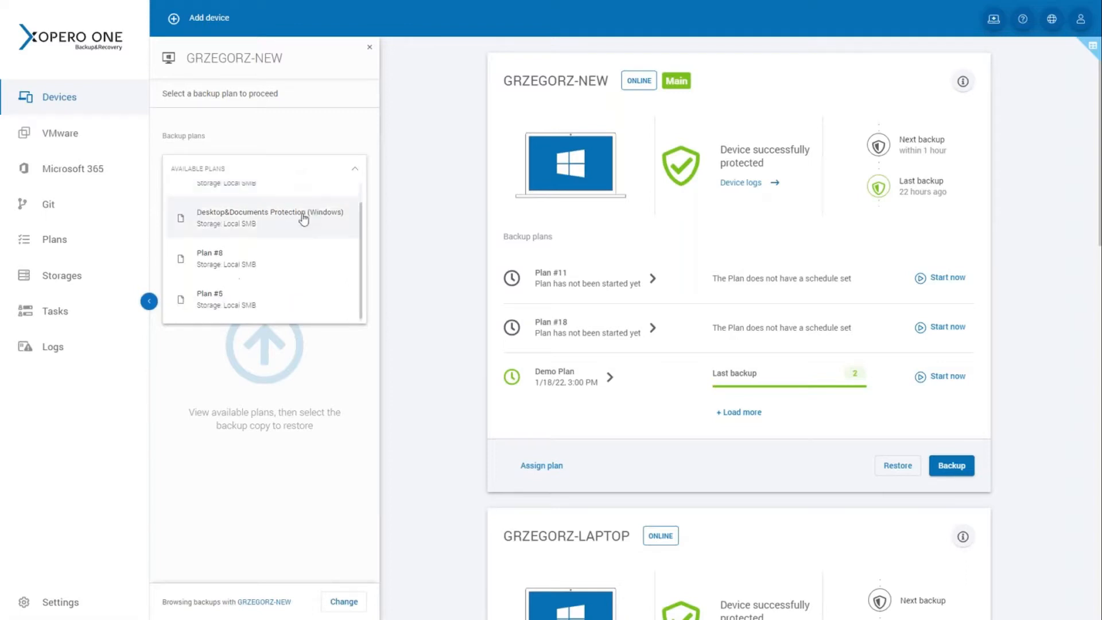
scroll(255, 261, "up", 1)
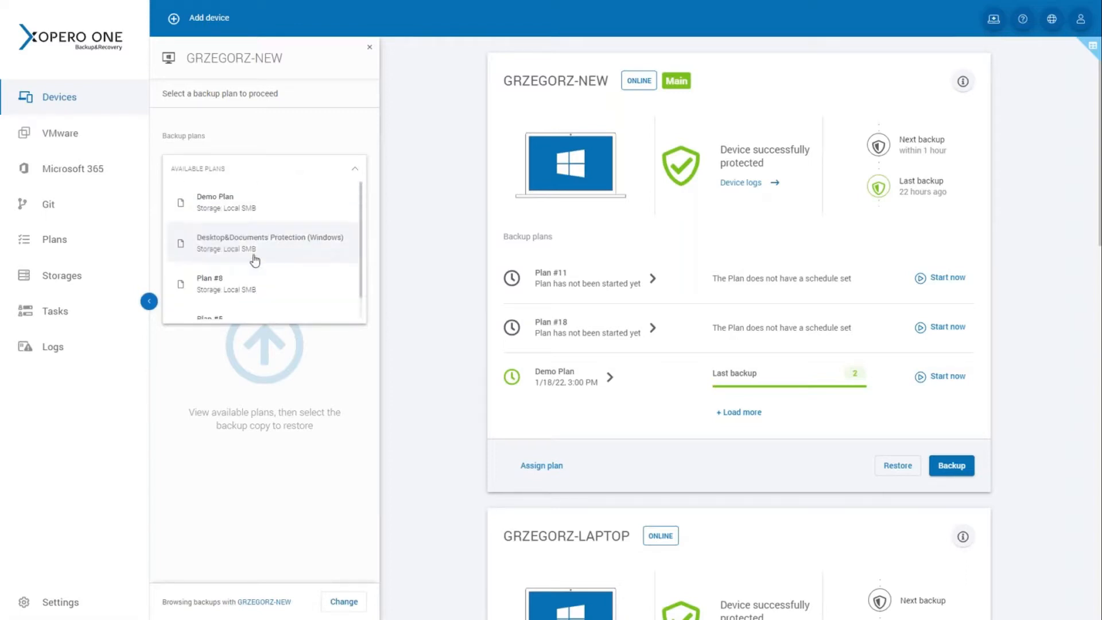
left_click(244, 200)
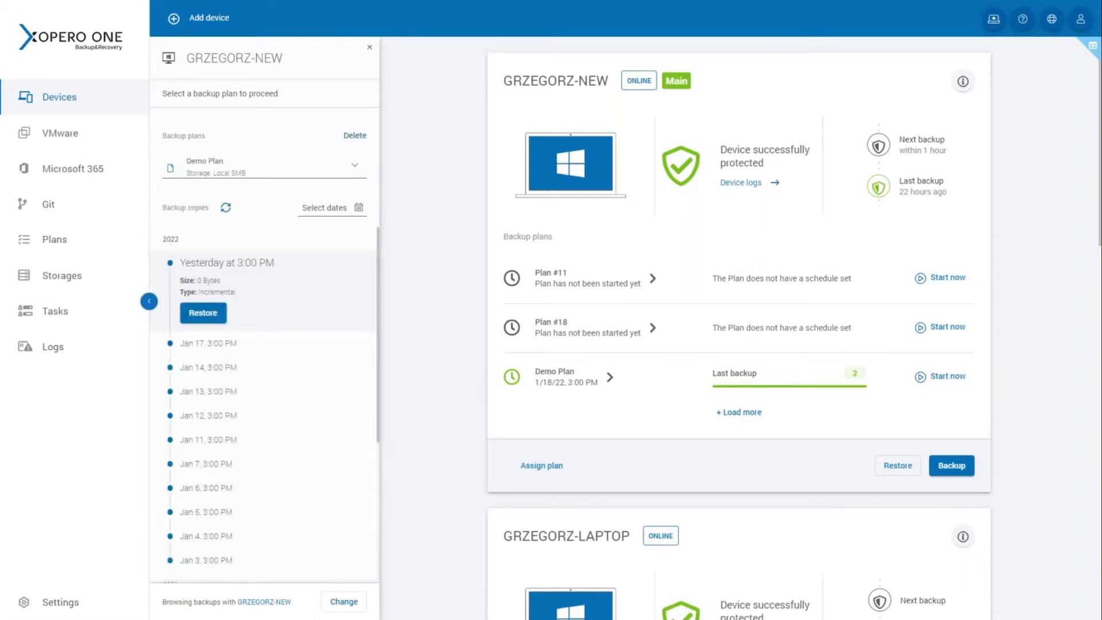
Browse Demo Plan's older backup copies, viewing the details of December copies such as Dec 22 and Dec 31.
scroll(310, 369, "down", 5)
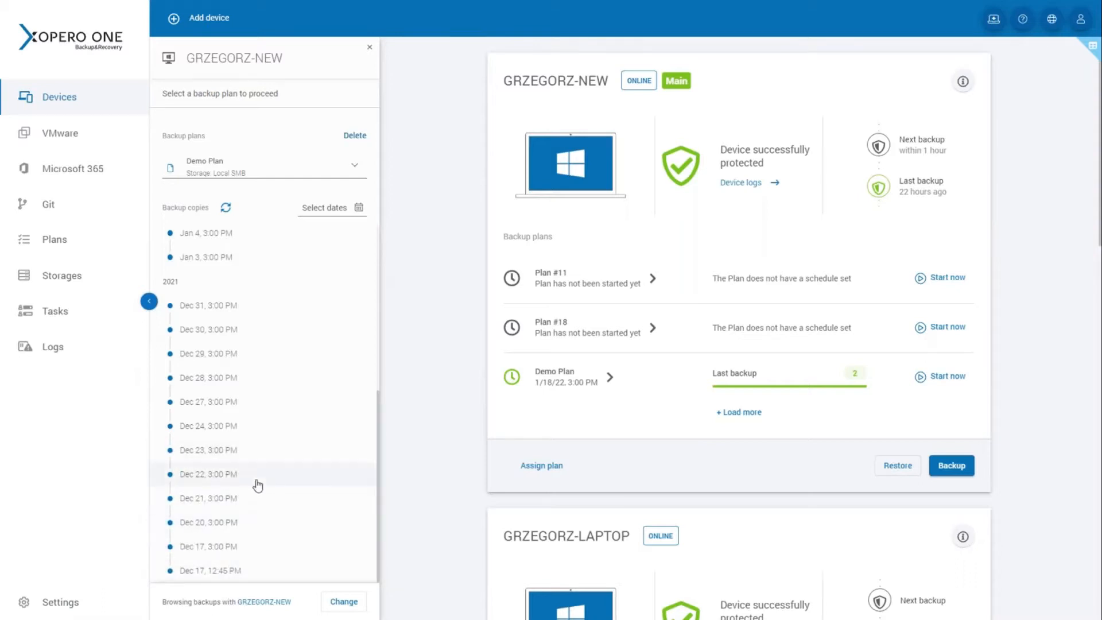
left_click(258, 475)
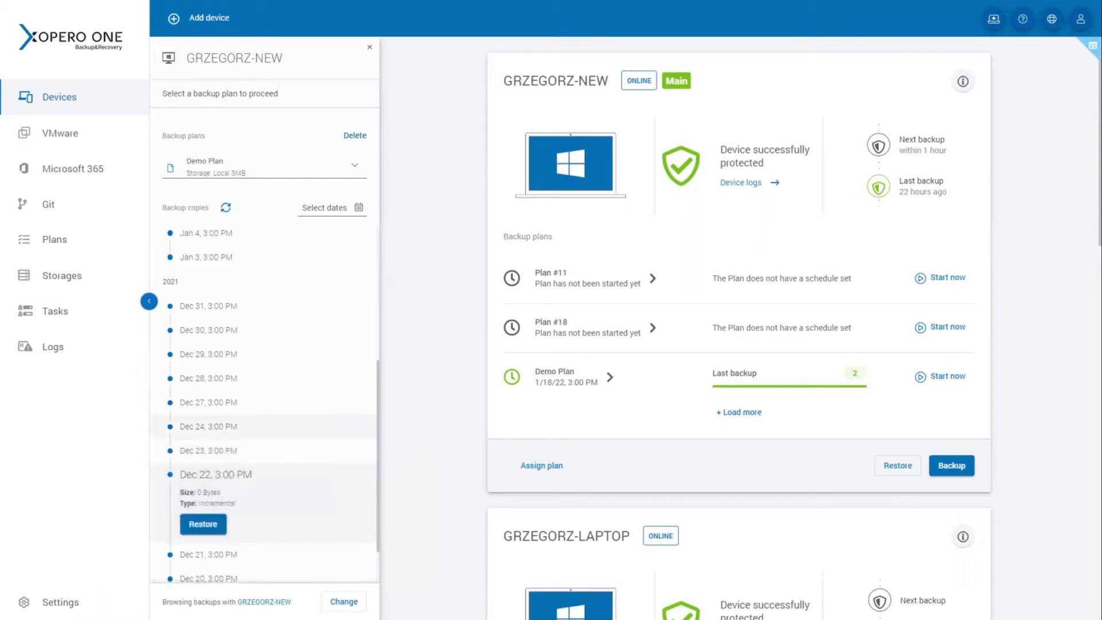
left_click(263, 389)
left_click(257, 309)
scroll(235, 319, "up", 4)
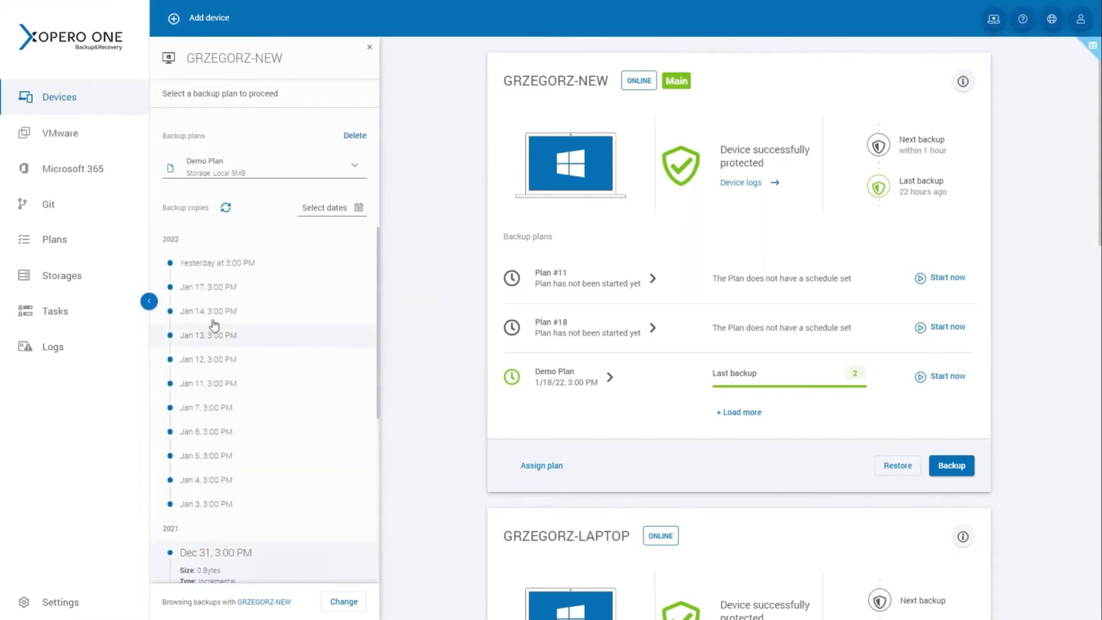
Select the backup copy from yesterday at 3:00 PM and review its size and type.
left_click(203, 264)
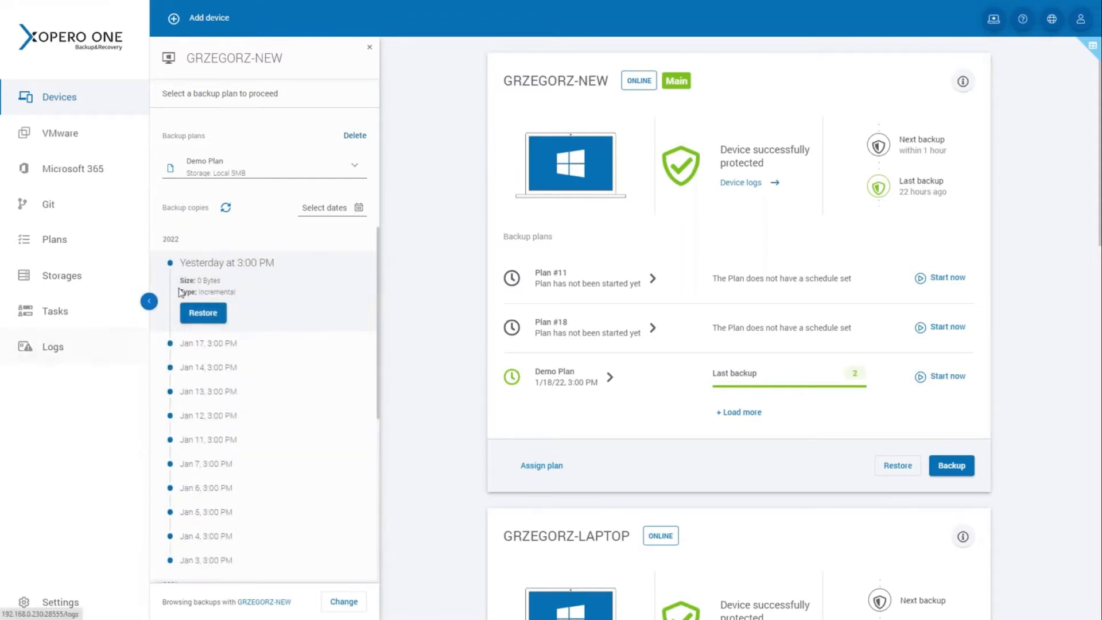
triple_click(205, 292)
left_click(207, 279)
double_click(205, 280)
mouse_move(241, 293)
left_mouse_down()
mouse_move(200, 290)
mouse_move(252, 279)
left_mouse_up()
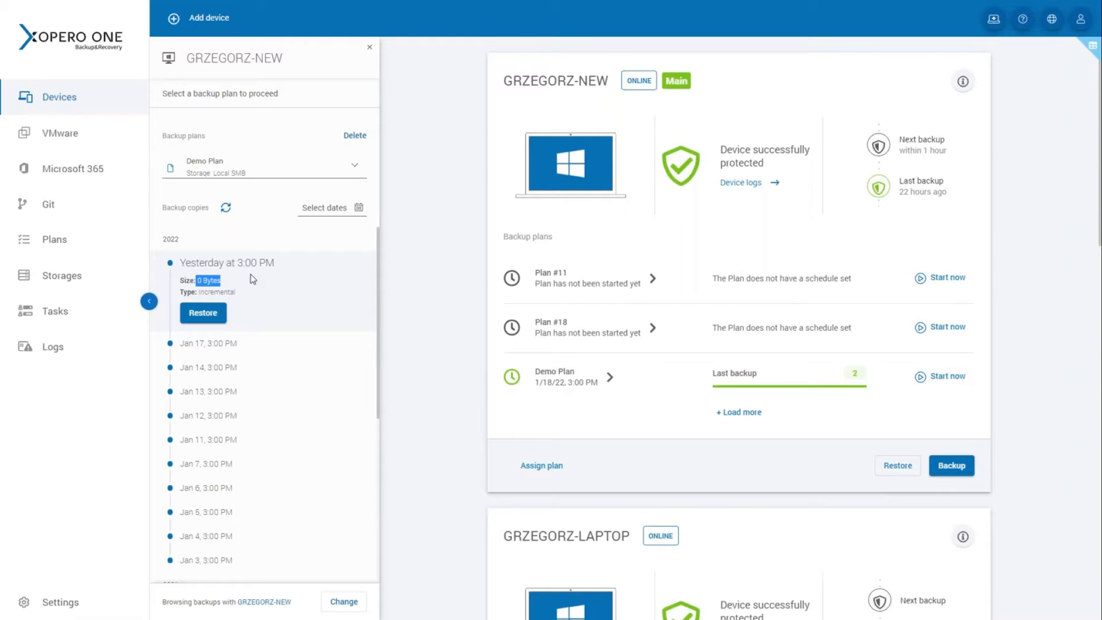
scroll(265, 331, "down", 4)
scroll(283, 364, "up", 4)
Browse the contents of yesterday's copy and select XoperoClient_core_x64 (1).exe in G > Test-Small as the data to restore.
left_click(214, 314)
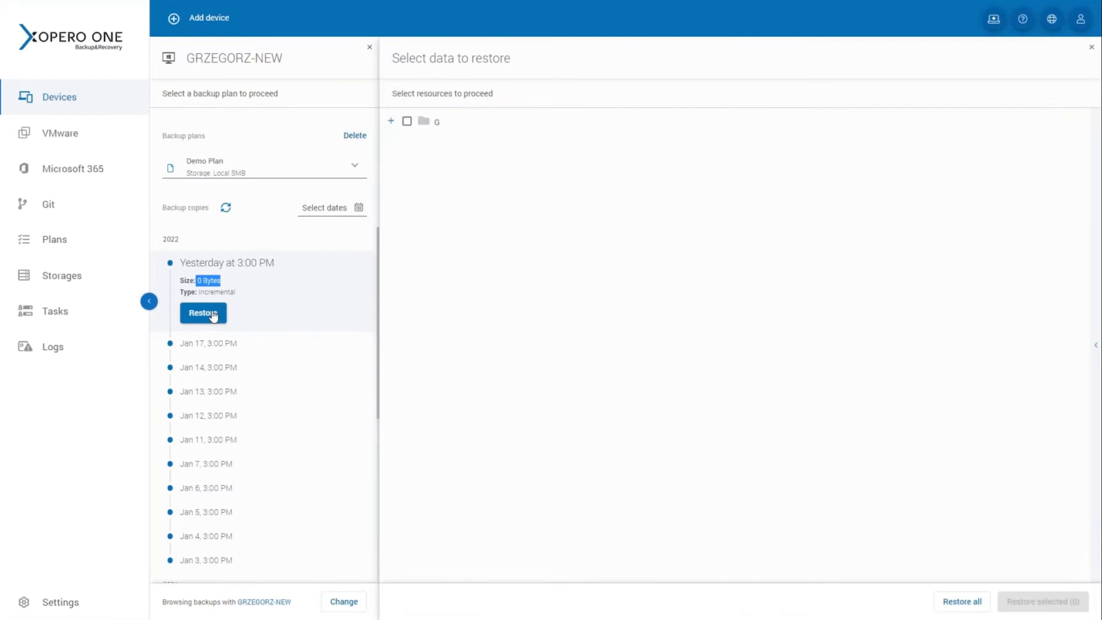
left_click(393, 122)
left_click(407, 147)
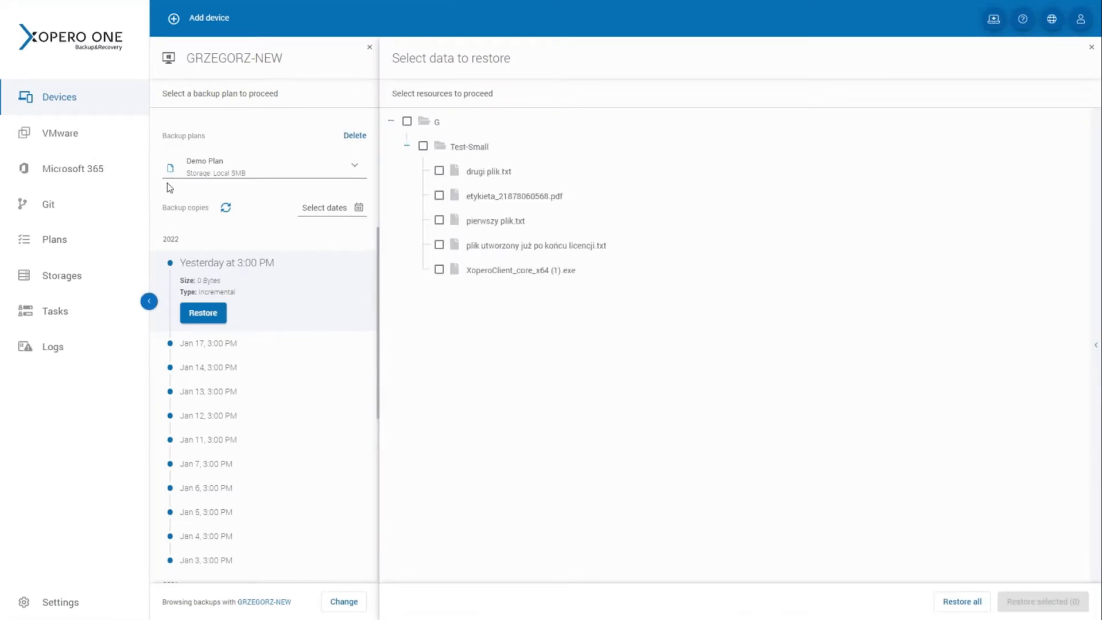
left_click(439, 269)
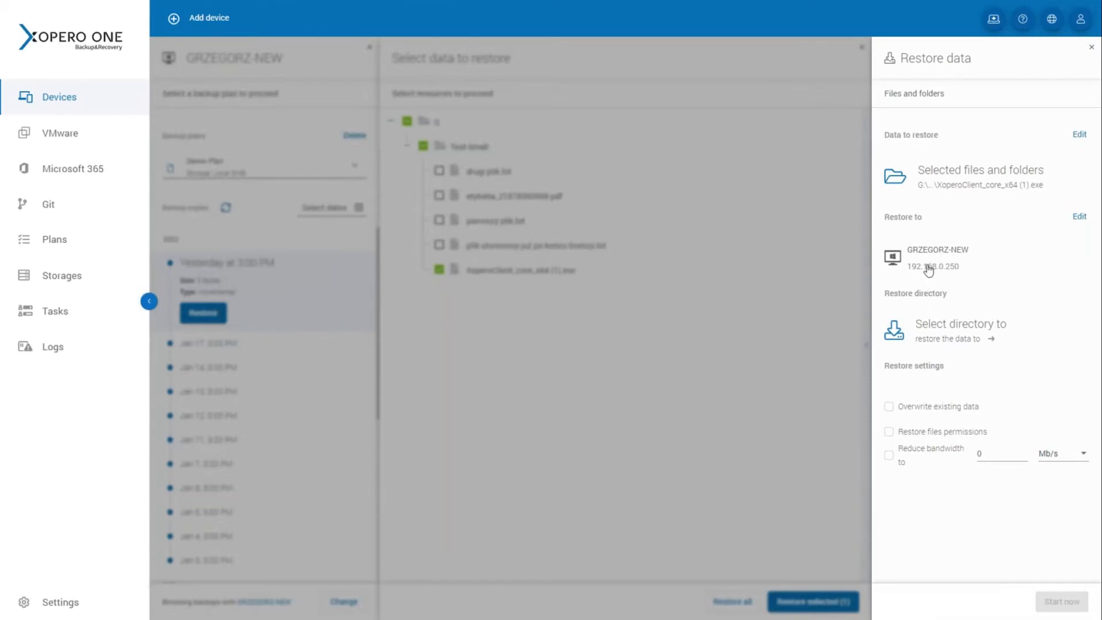
Change the restore destination to the Windows laptop device at 192.168.30.127 and save it.
left_click(929, 271)
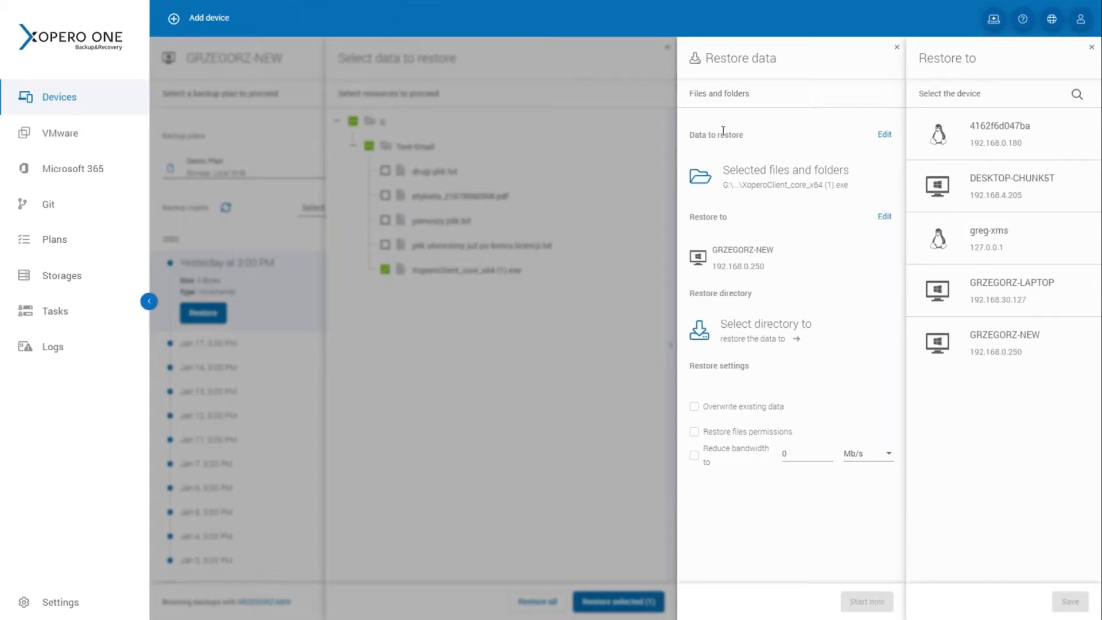
left_click(977, 308)
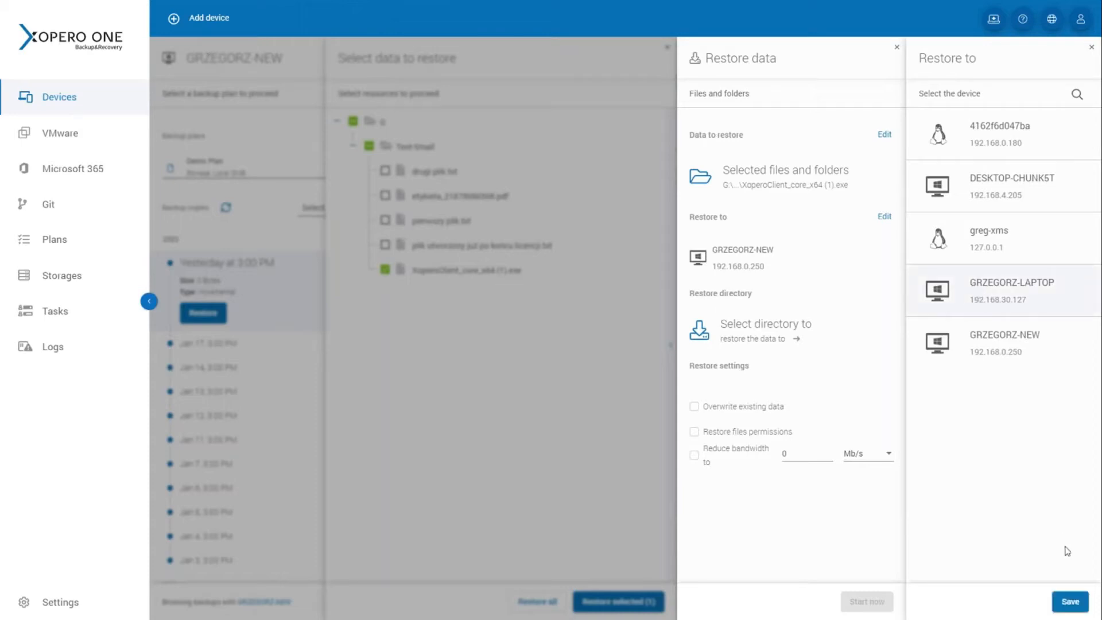
left_click(1071, 601)
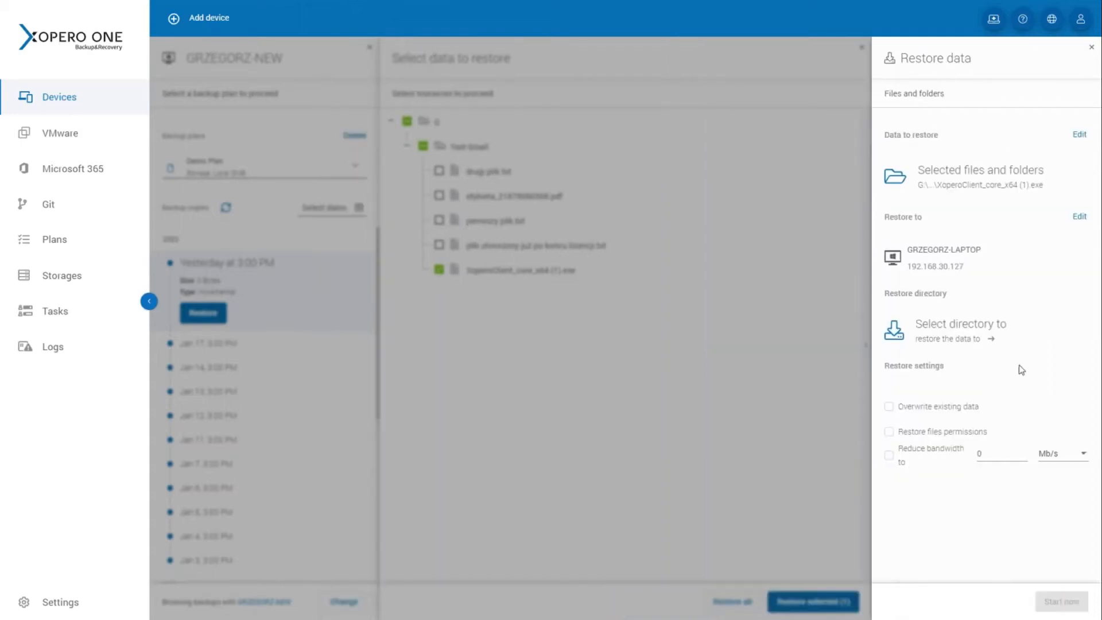
Choose a new directory as the restore location and expand the Tmp folder on drive D of the destination device.
left_click(937, 336)
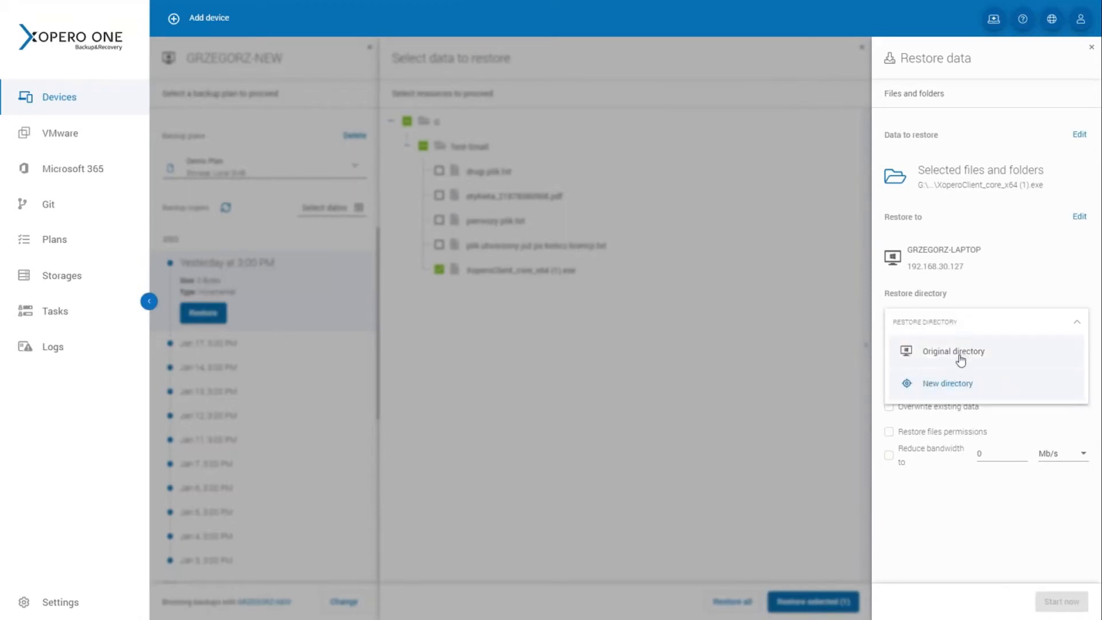
left_click(944, 388)
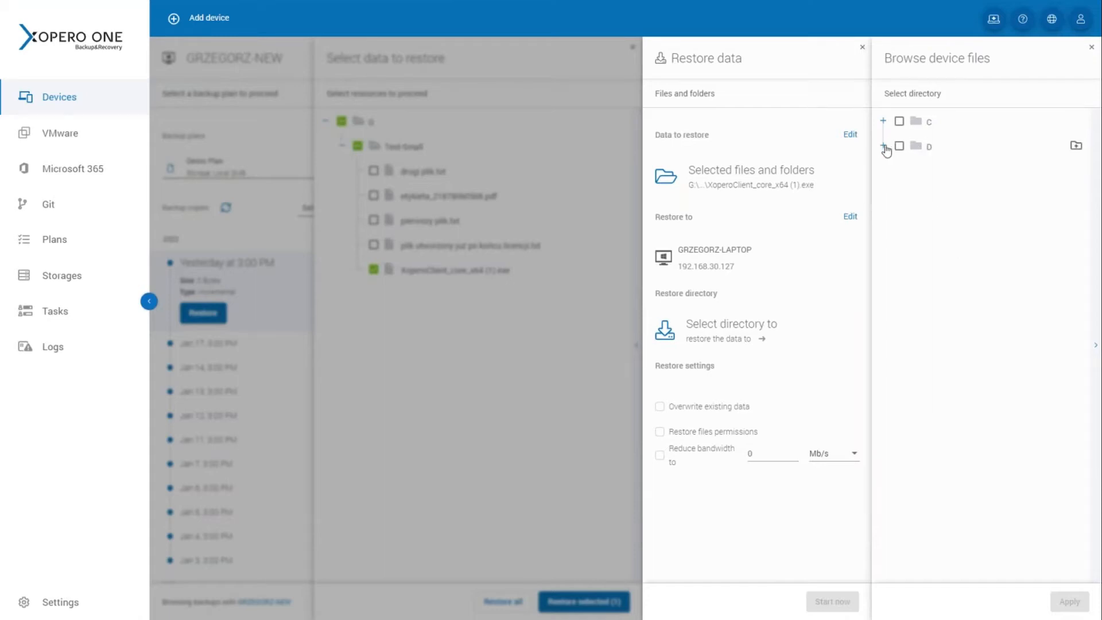
left_click(884, 147)
scroll(1012, 290, "down", 2)
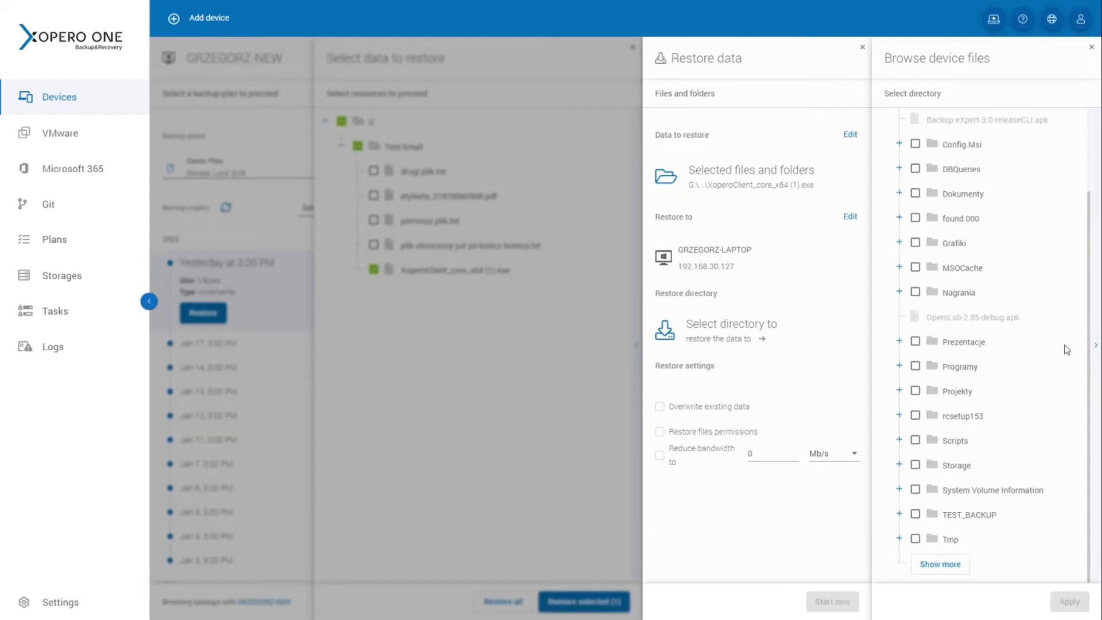
scroll(1016, 329, "up", 1)
scroll(996, 344, "down", 1)
left_click(900, 540)
scroll(1058, 372, "down", 3)
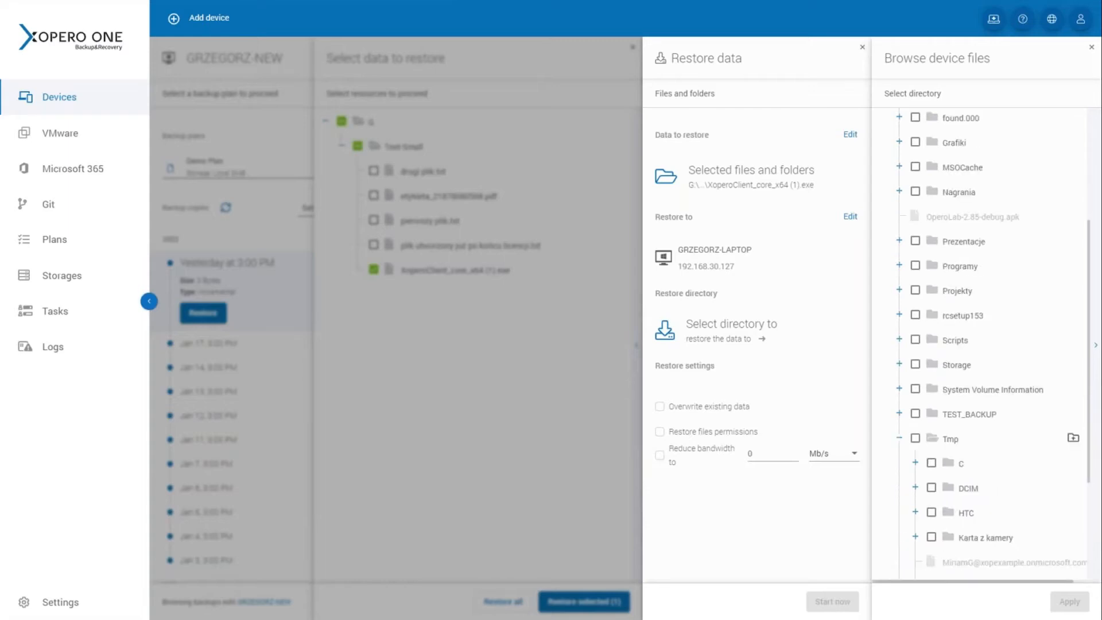
Create a folder named TMP_RESTORE_DEMO inside Tmp and apply it as the restore directory.
left_click(1074, 366)
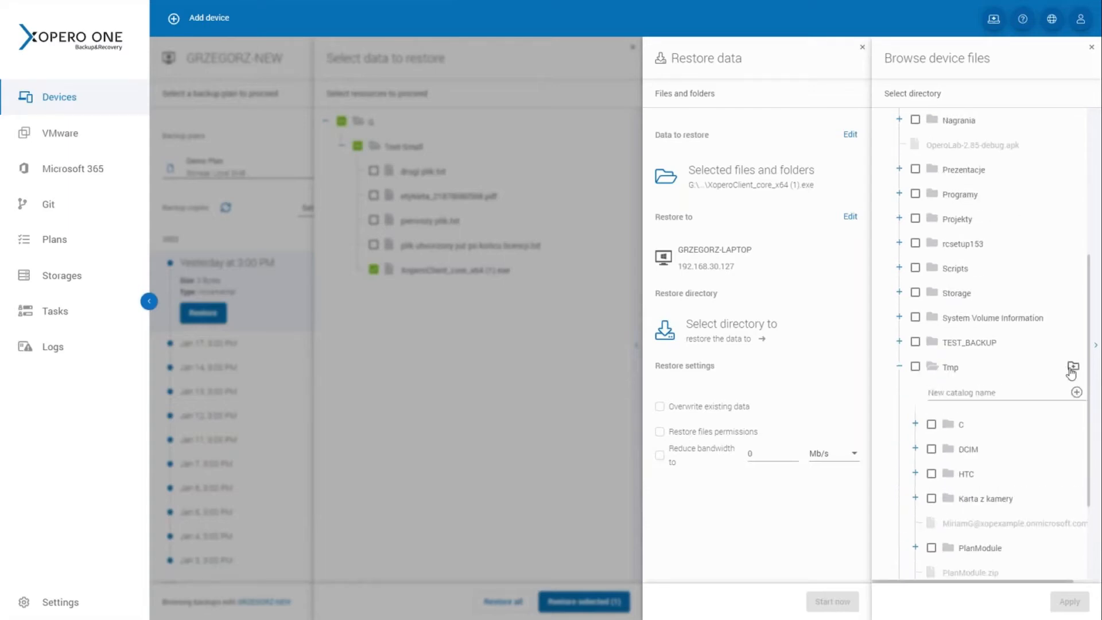
left_click(977, 393)
type("TMP_RESTORE_DEMO")
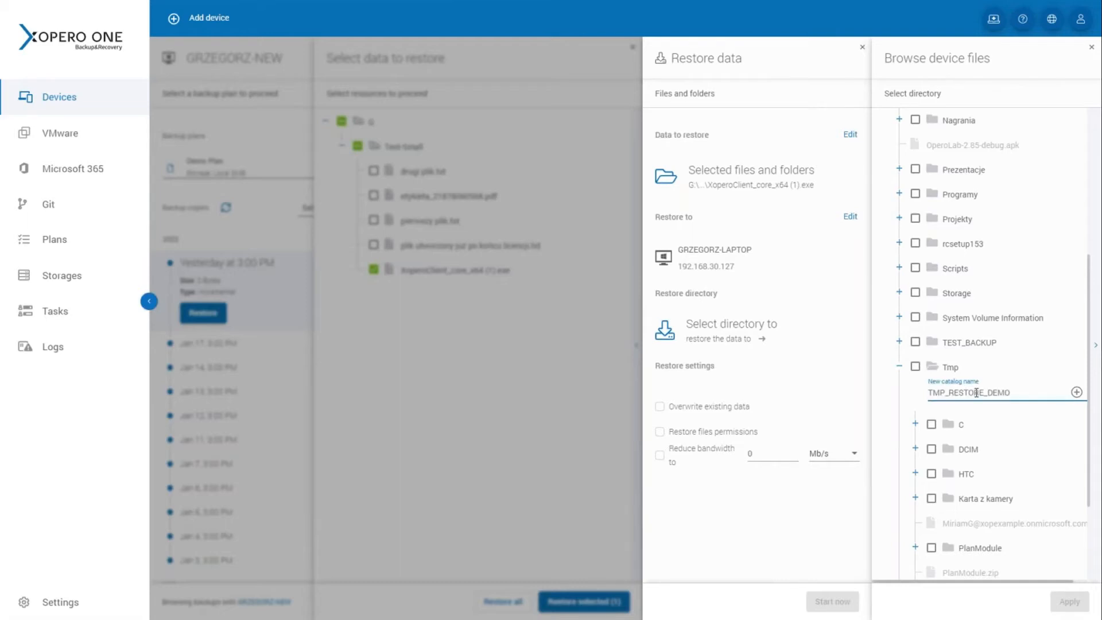
key("Return")
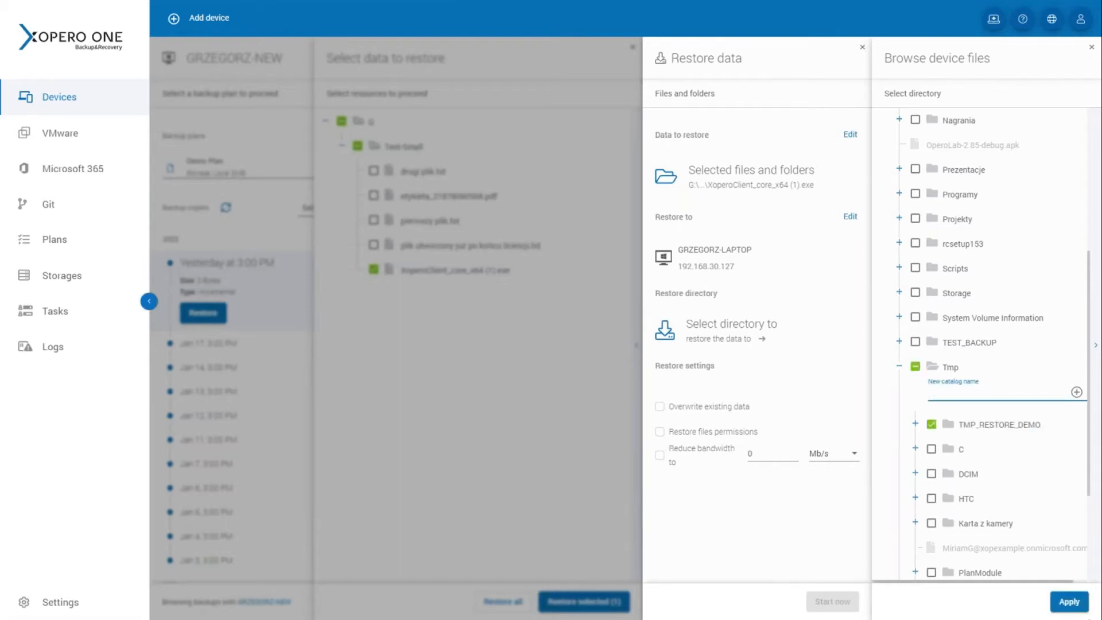
left_click(1074, 608)
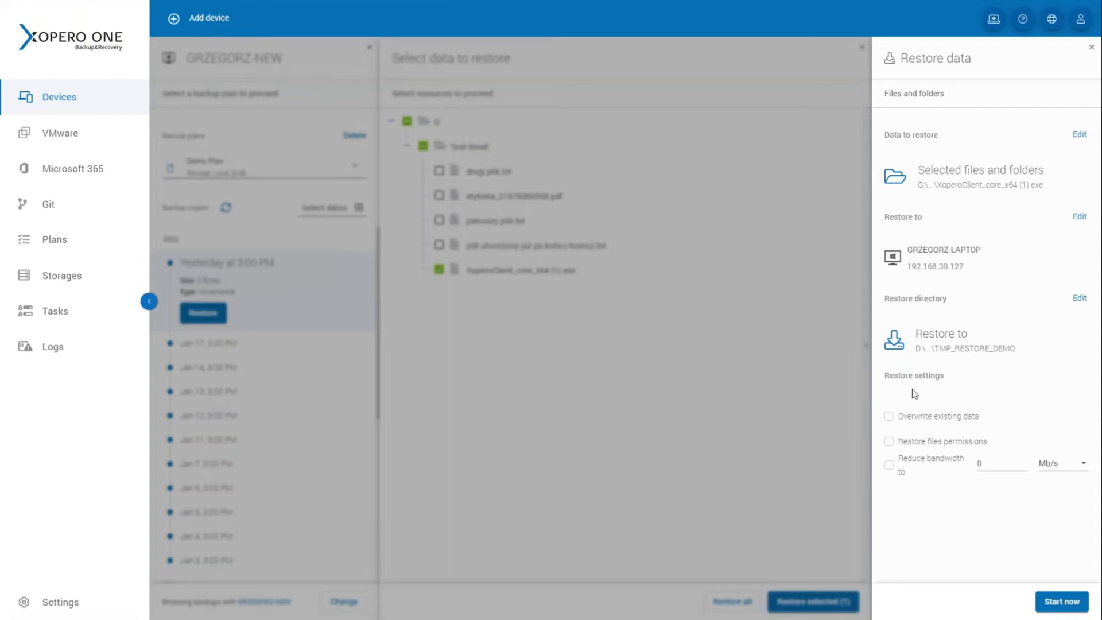
Start the restore and open the detailed summary of its running Demo Plan task.
left_click(1080, 606)
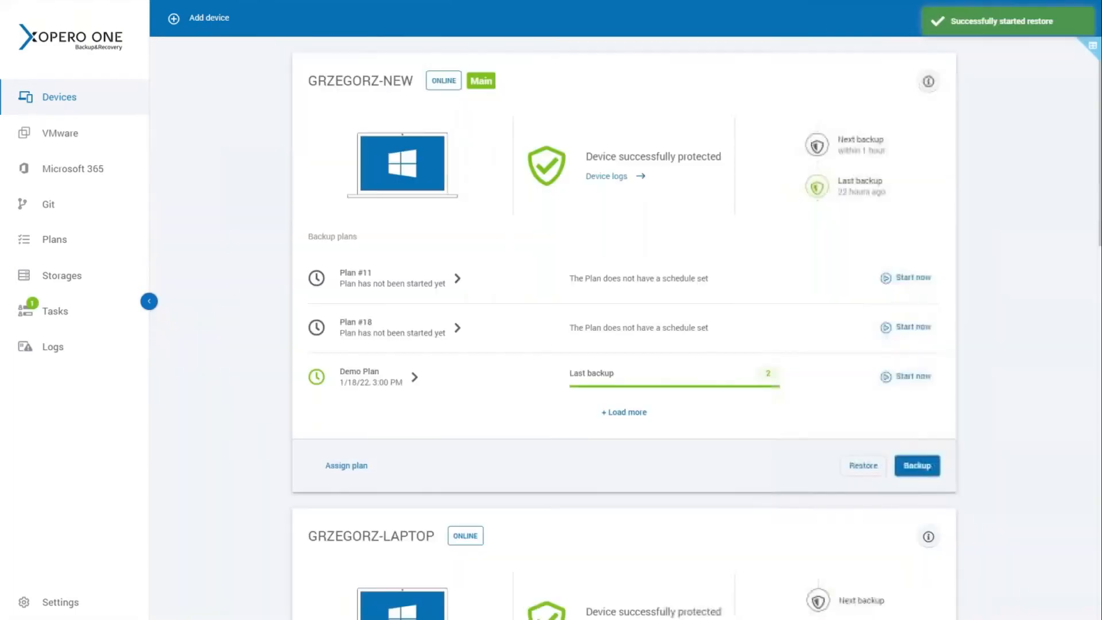
left_click(57, 311)
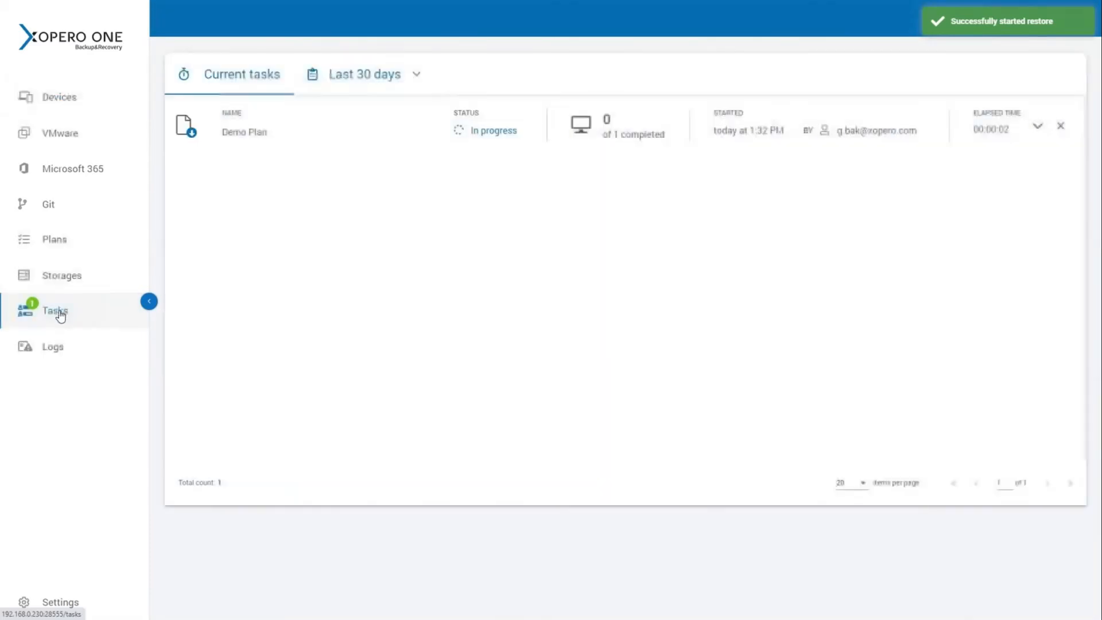
left_click(364, 146)
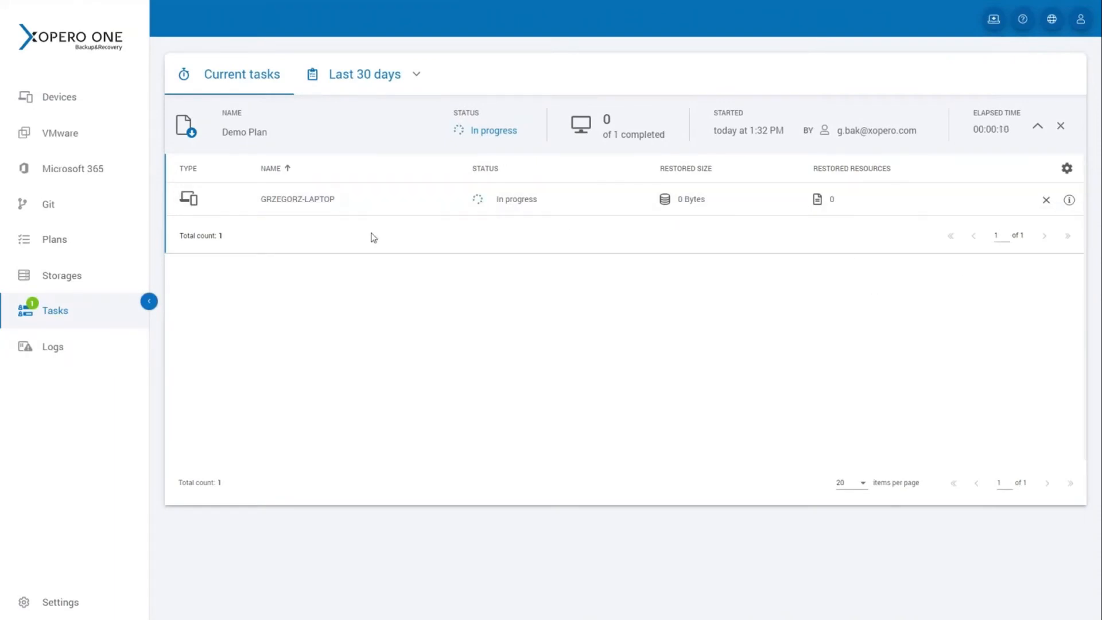
left_click(1070, 201)
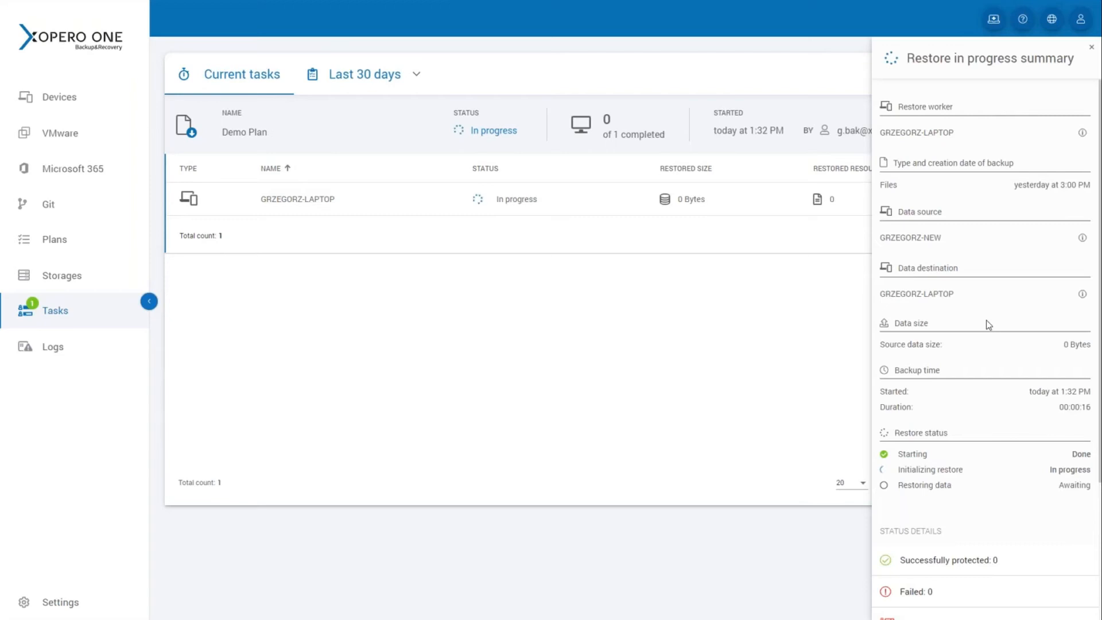
Review the restore stages, status details and restored data in the task summary.
scroll(1001, 325, "down", 3)
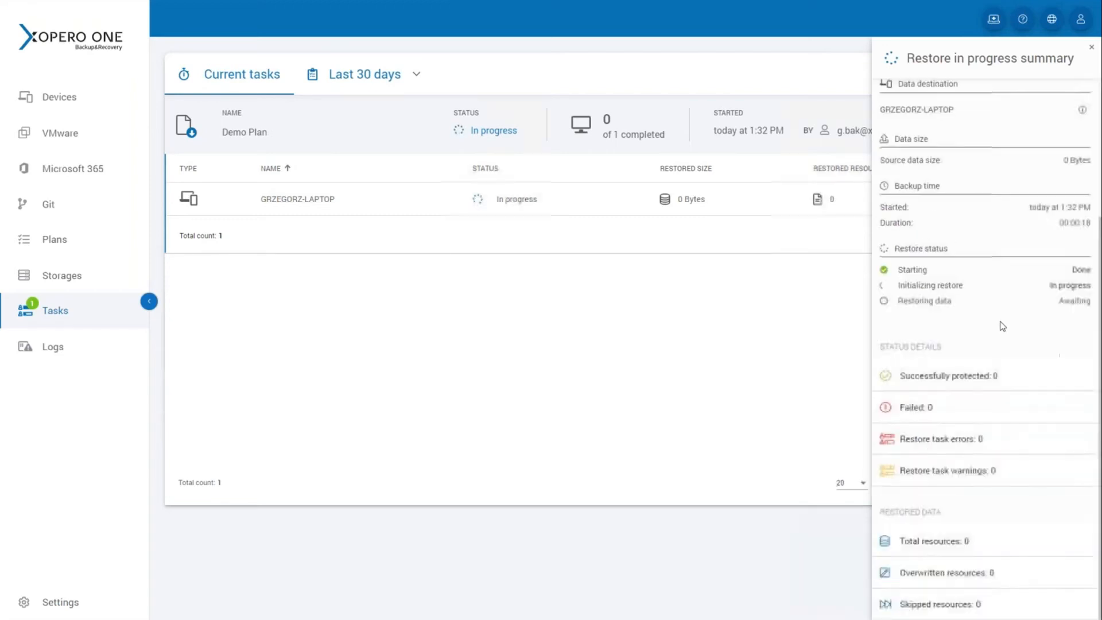
scroll(1002, 325, "up", 3)
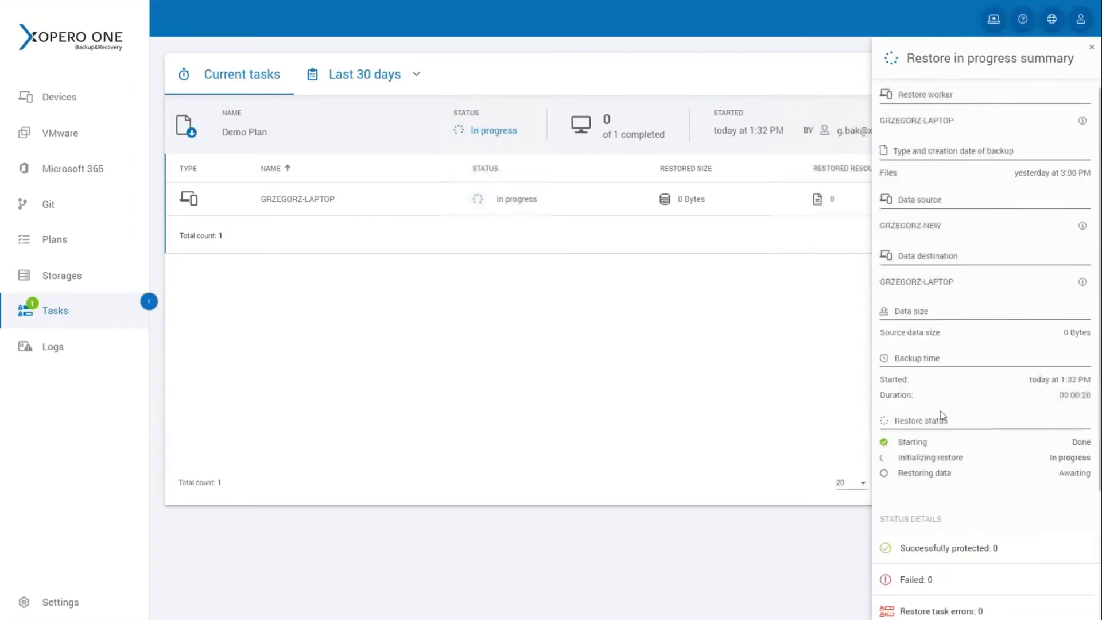
left_click_drag(1016, 443, 1022, 488)
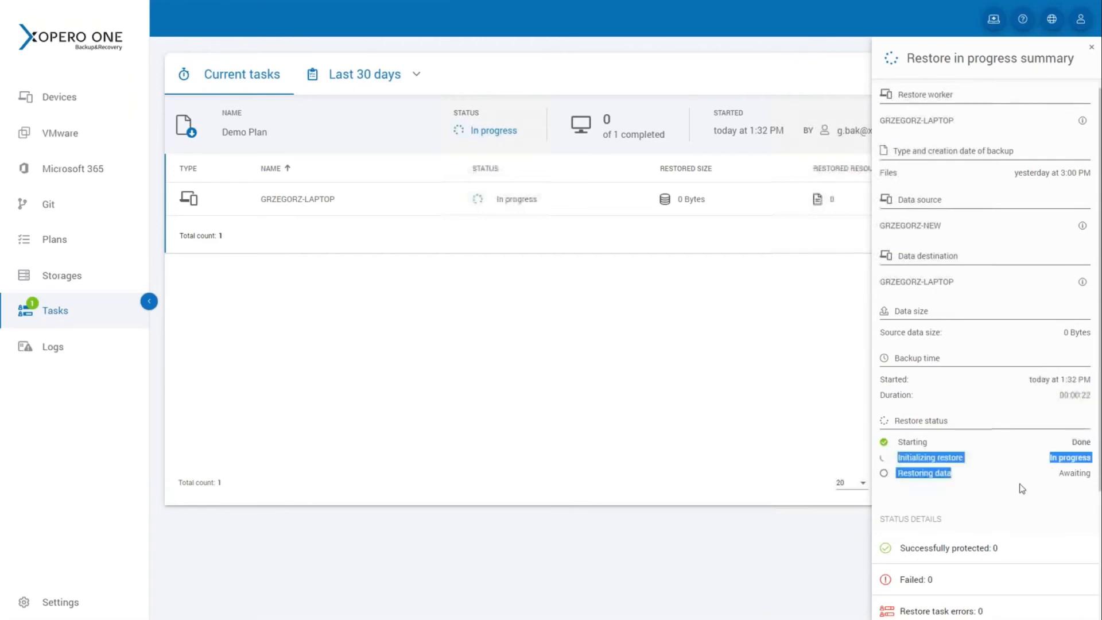
scroll(1022, 489, "down", 3)
left_click(913, 410)
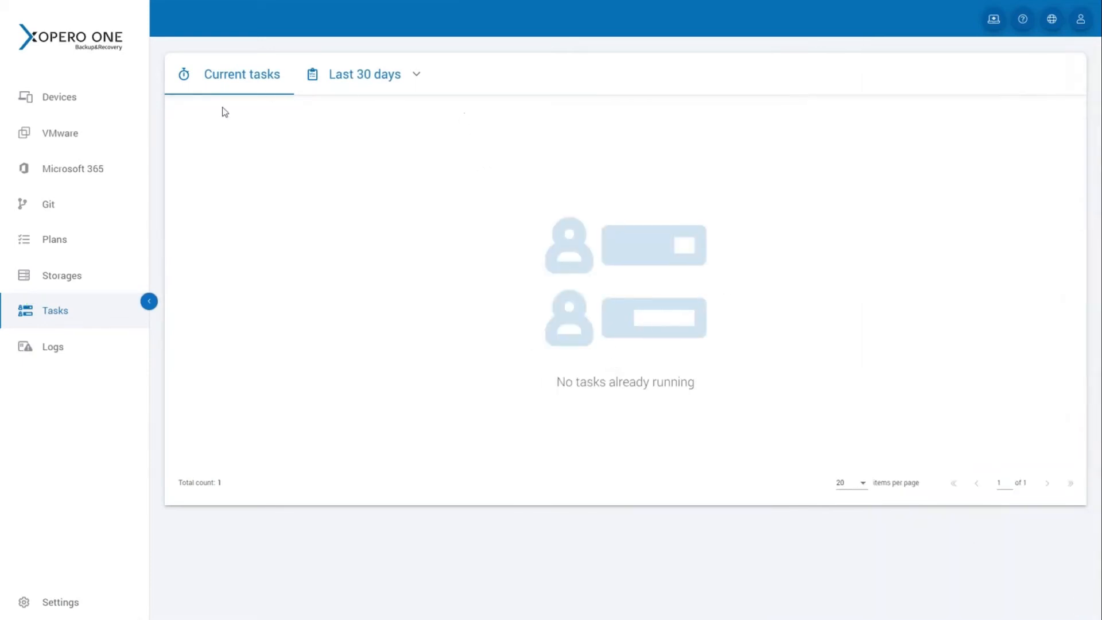
Show the tasks from the last 30 days and expand the newest Demo Plan restore to check its result.
left_click(374, 75)
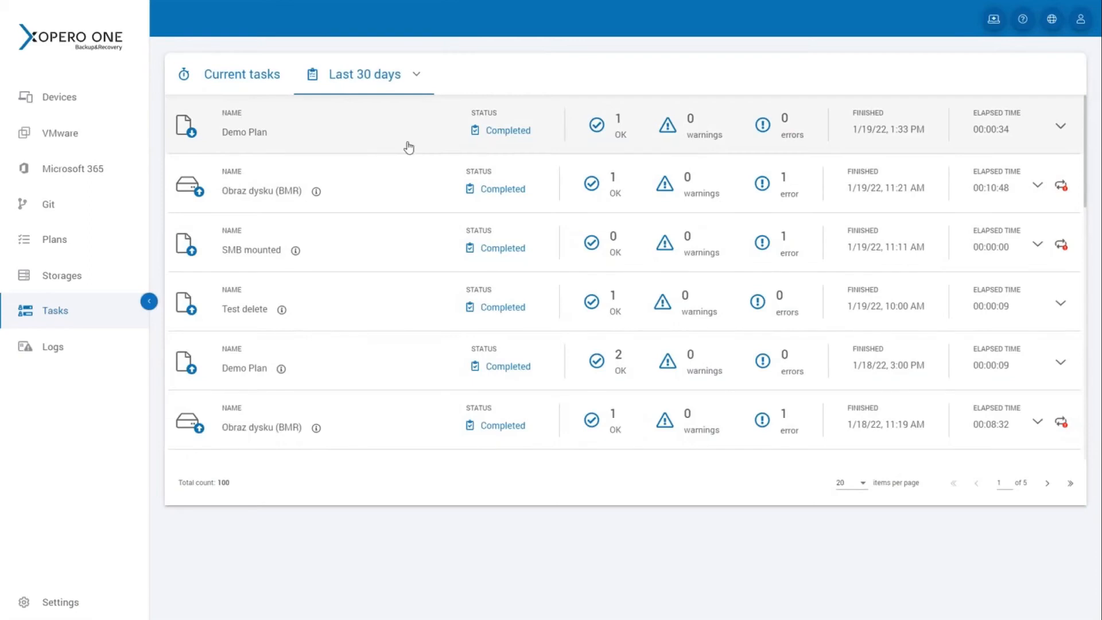
left_click(455, 153)
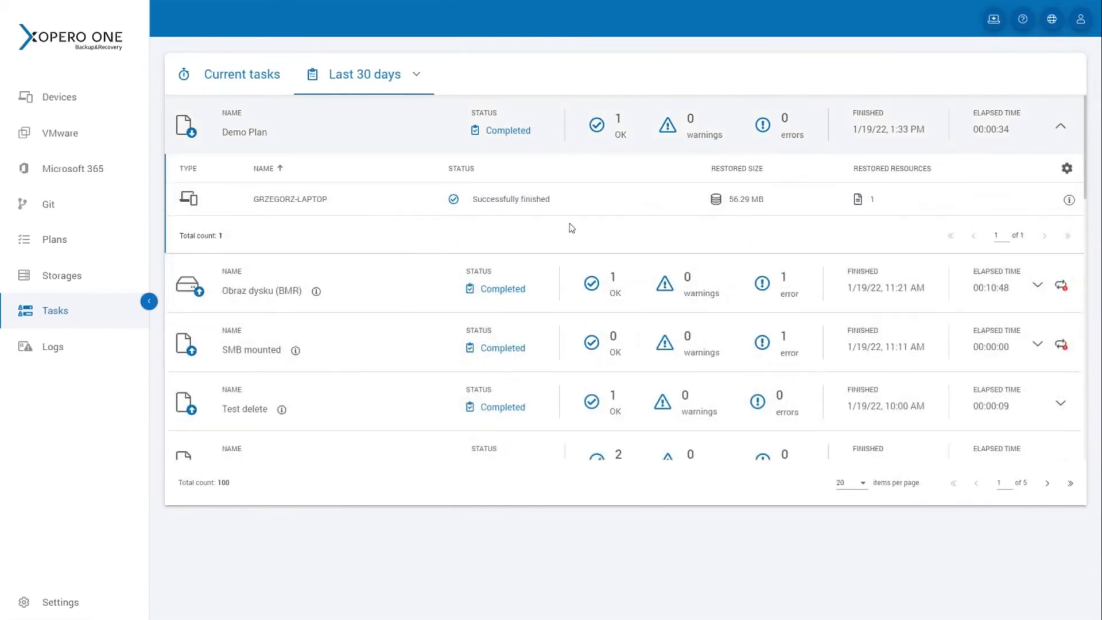
Open the restore summary of the Demo Plan restore and check the successfully protected files in its status details.
left_click(808, 192)
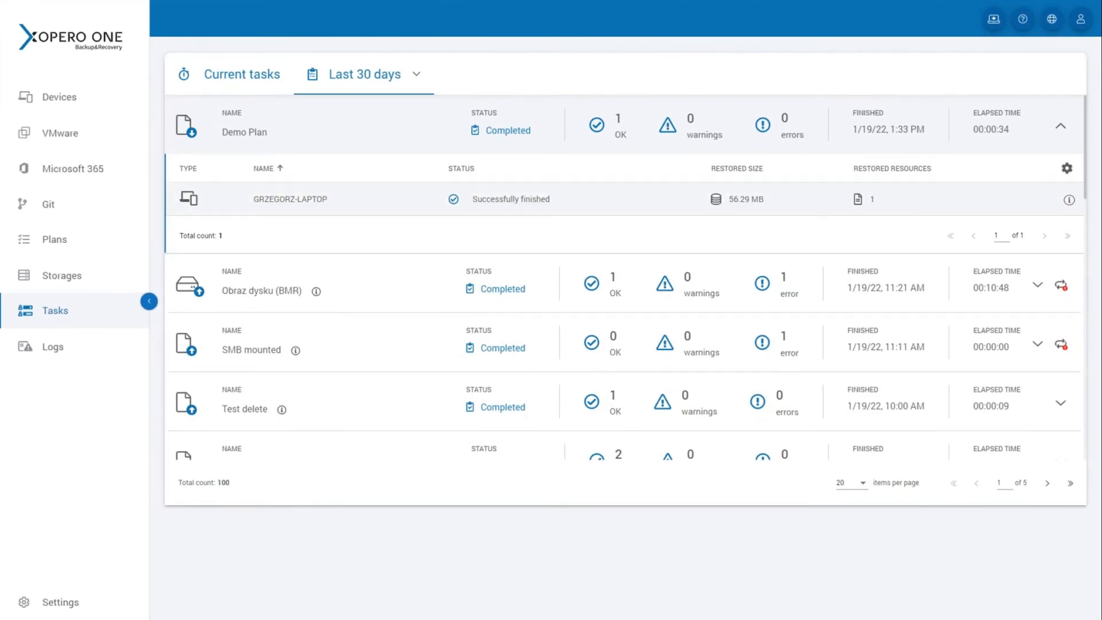
left_click_drag(965, 411, 924, 411)
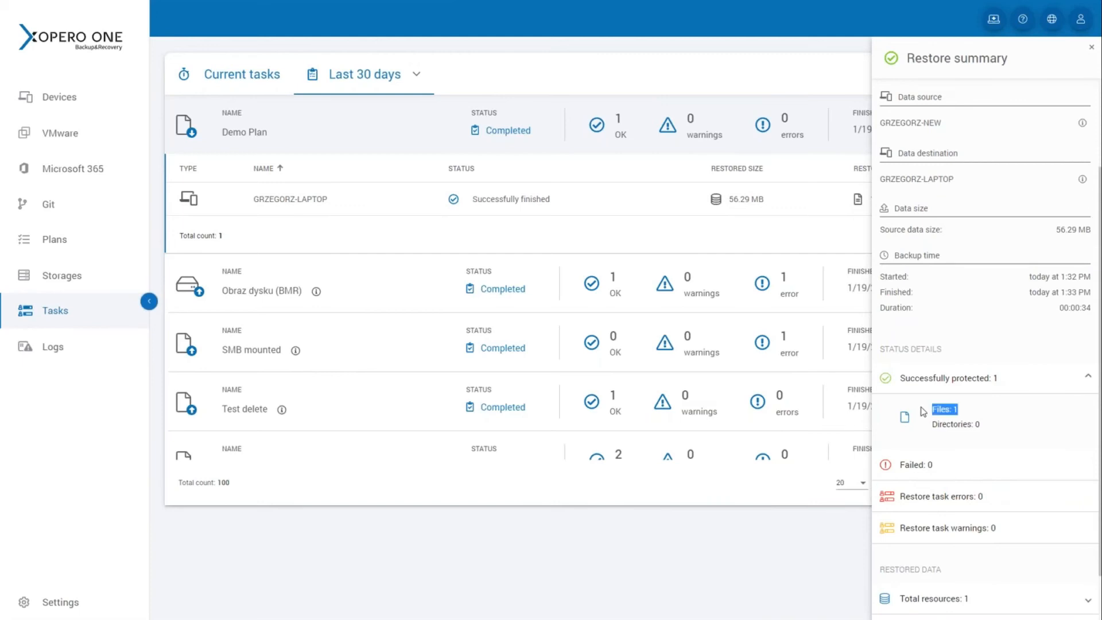
Switch to File Explorer, move its window clear, and open the Tmp folder on the Data (D:) drive.
left_click(11, 619)
left_click_drag(0, 92, 568, 61)
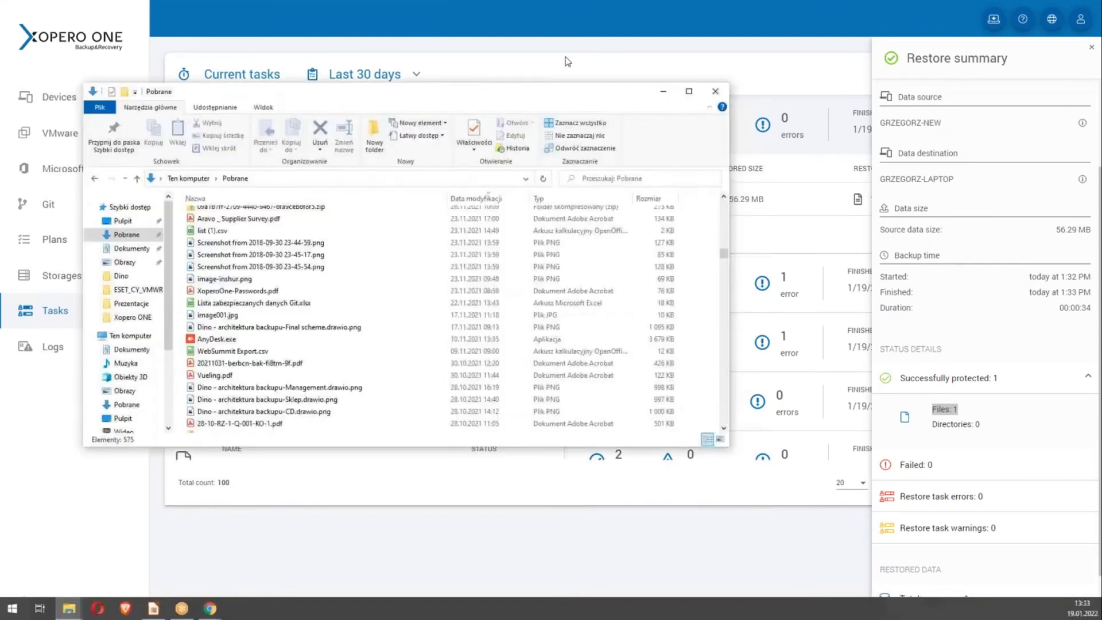
left_click_drag(516, 91, 703, 33)
scroll(314, 338, "down", 2)
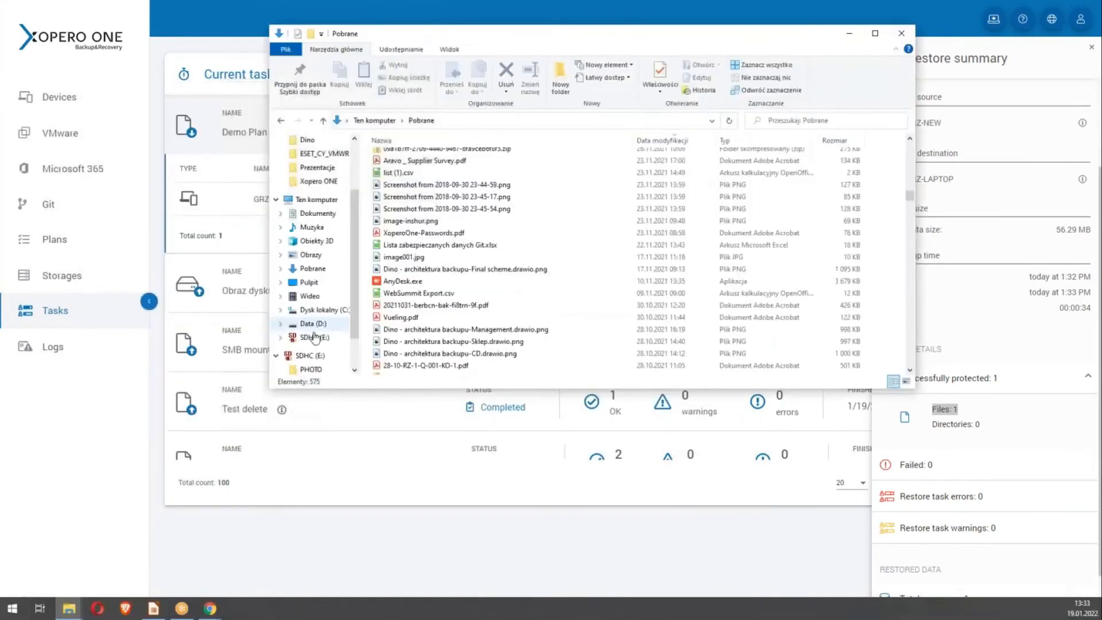
left_click(313, 324)
left_click(425, 261)
double_click(425, 260)
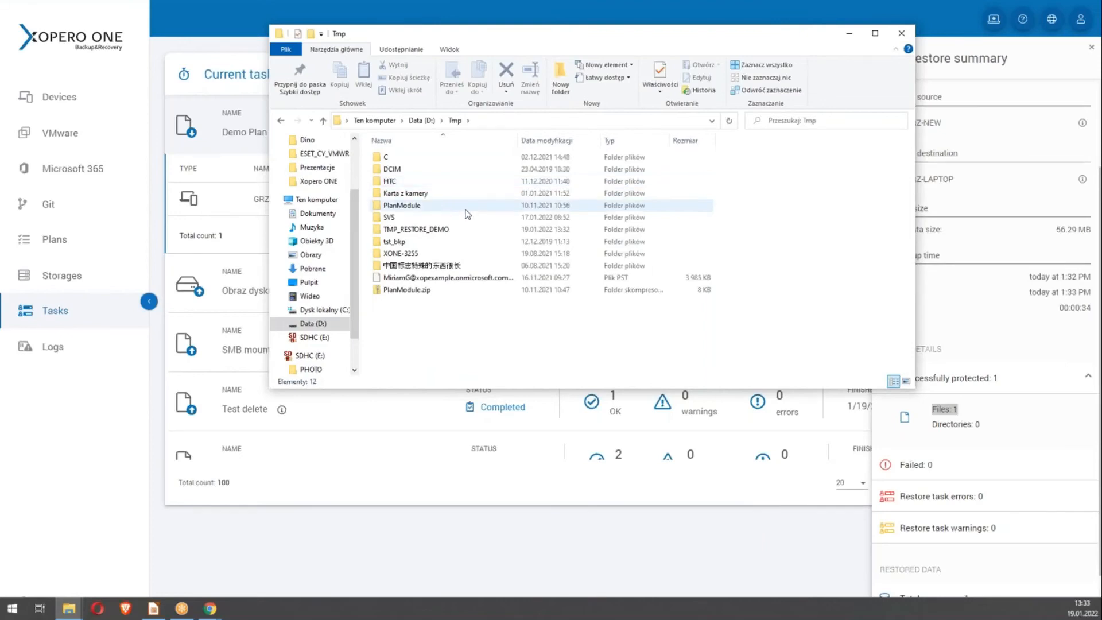
left_click(422, 121)
double_click(422, 316)
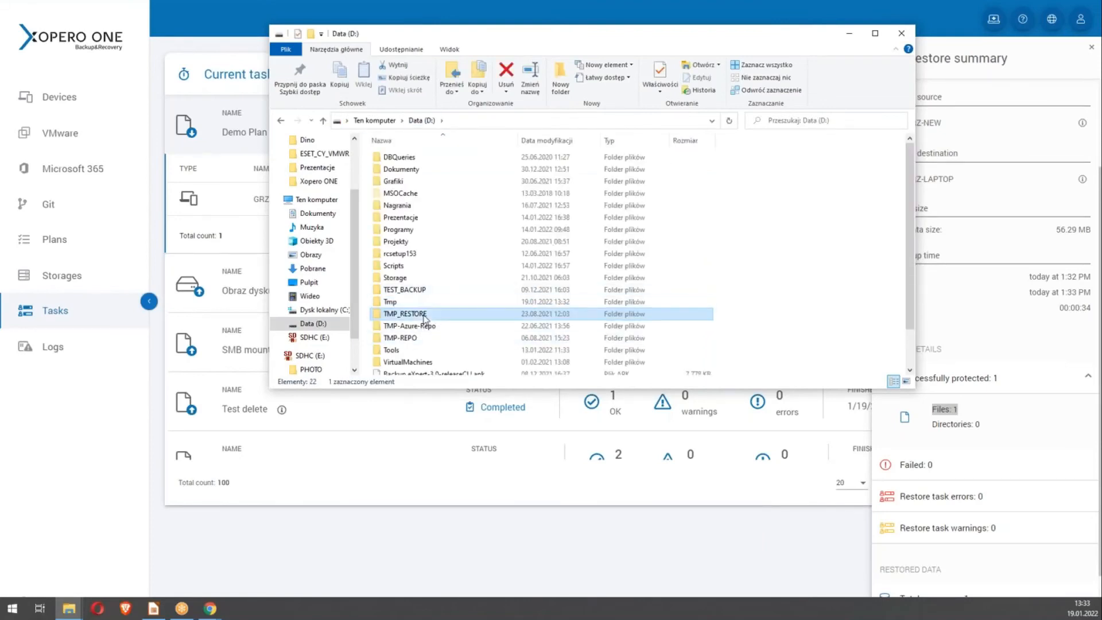
double_click(480, 185)
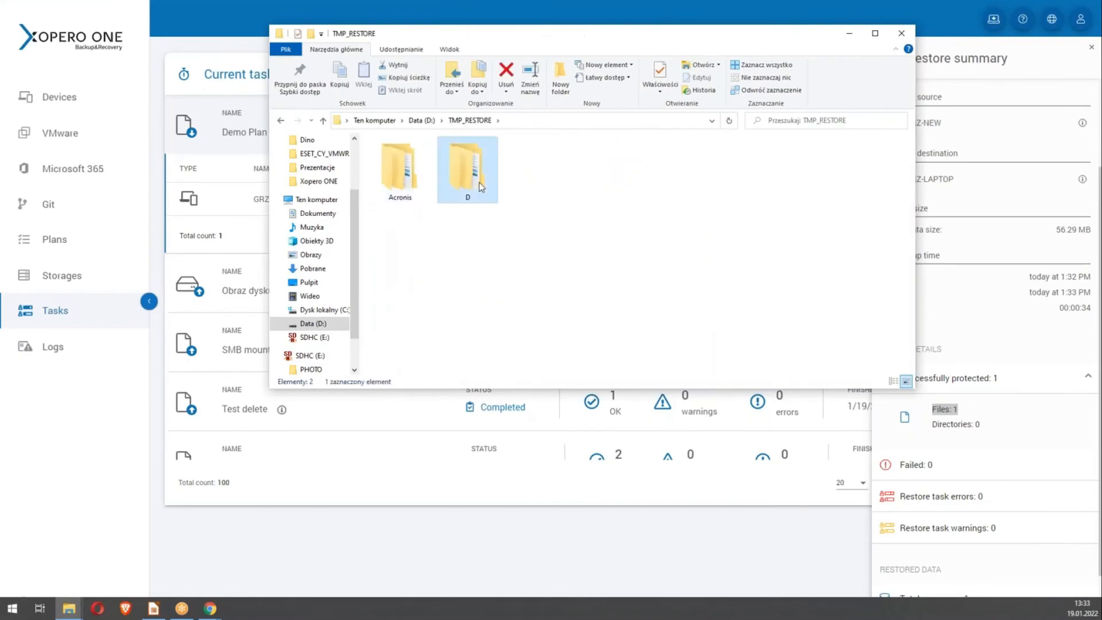
double_click(421, 159)
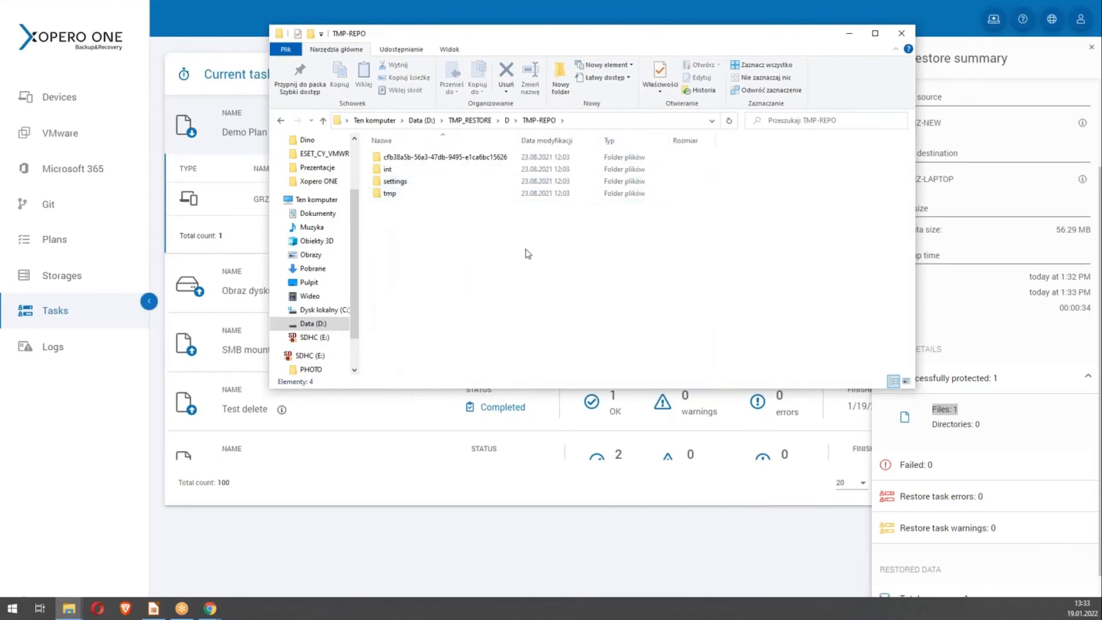
Switch back to the Xopero ONE restore summary and expand the total resources under the restored data.
left_click(1004, 428)
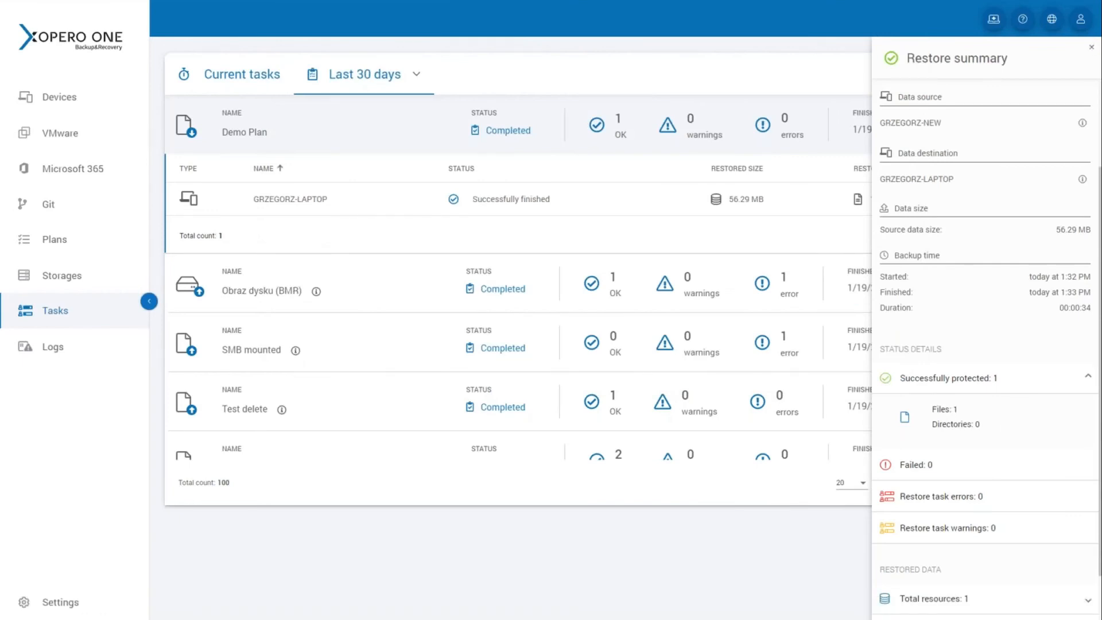
scroll(1004, 512, "down", 1)
left_click(955, 544)
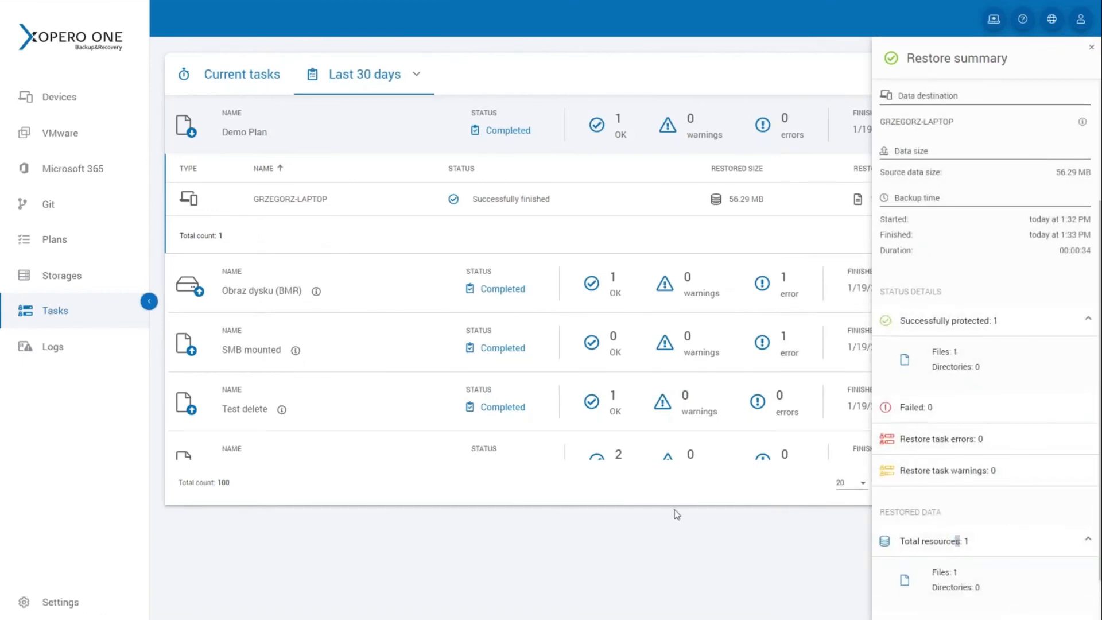
Return to File Explorer and go back to the Tmp folder on the Data (D:) drive.
key("alt+Tab")
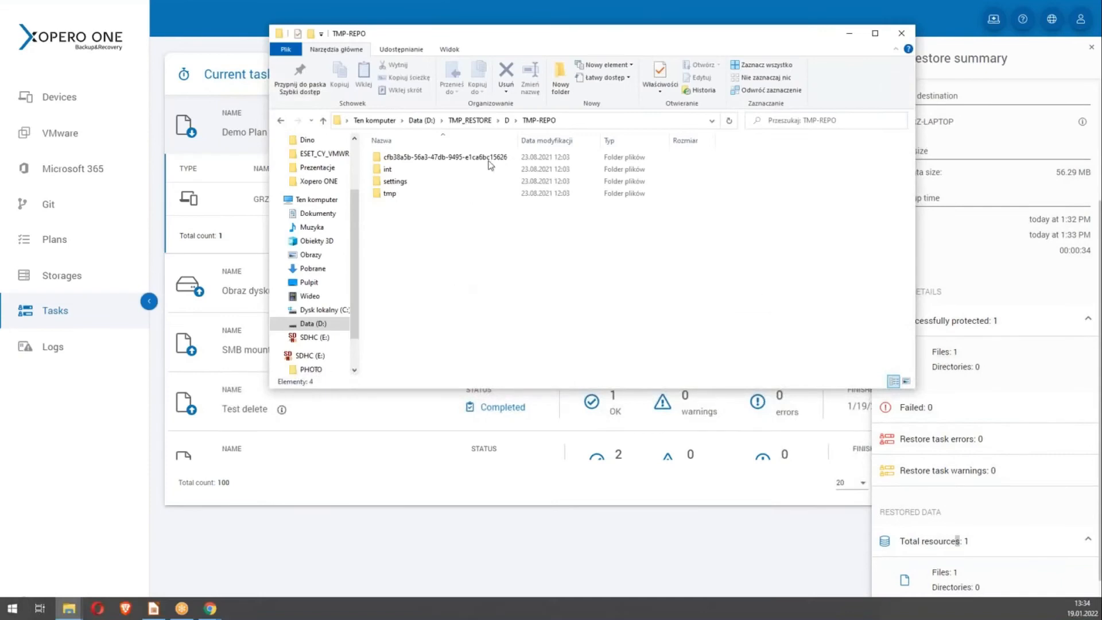
left_click(432, 122)
scroll(402, 258, "down", 1)
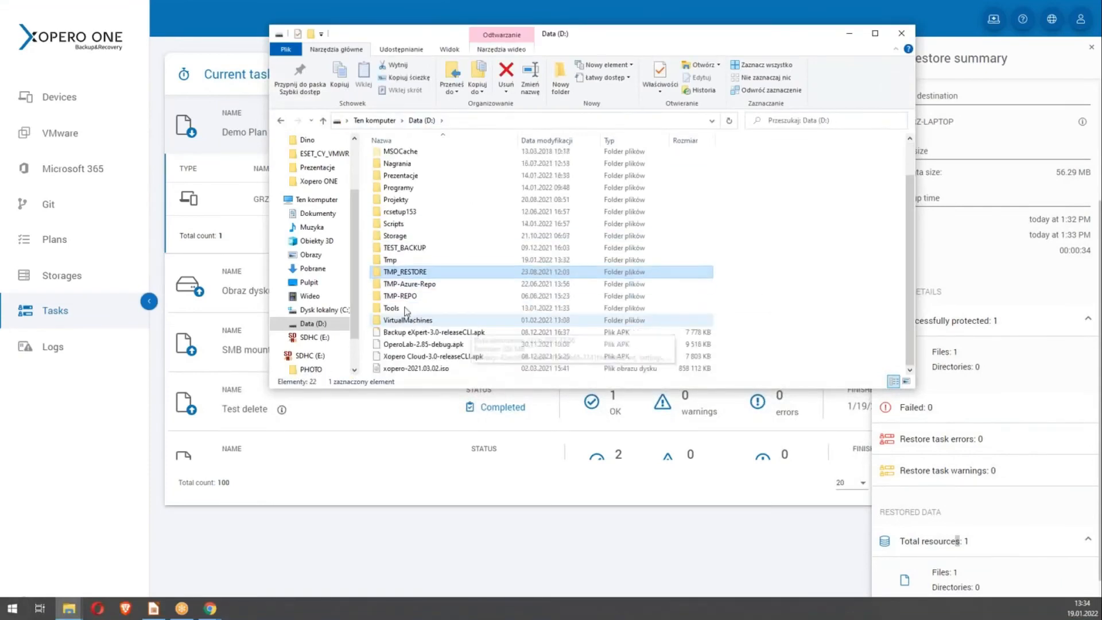
double_click(396, 260)
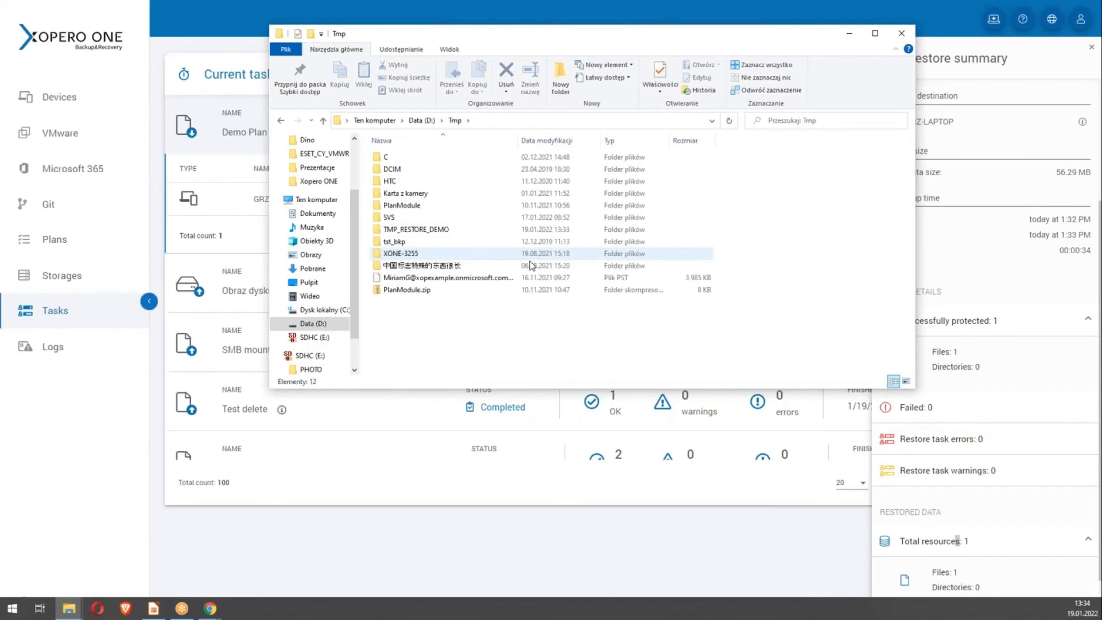
Check the restored XoperoClient_core_x64 (1).exe in TMP_RESTORE_DEMO\G\Test-Small, and close File Explorer and the restore summary.
left_click(417, 230)
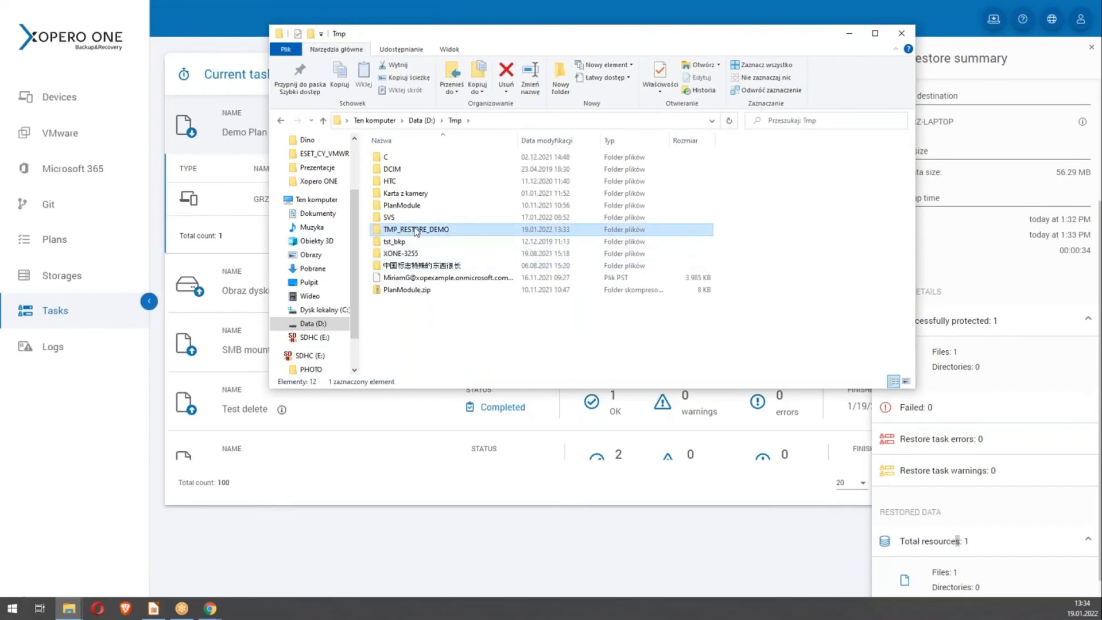
left_click(417, 229)
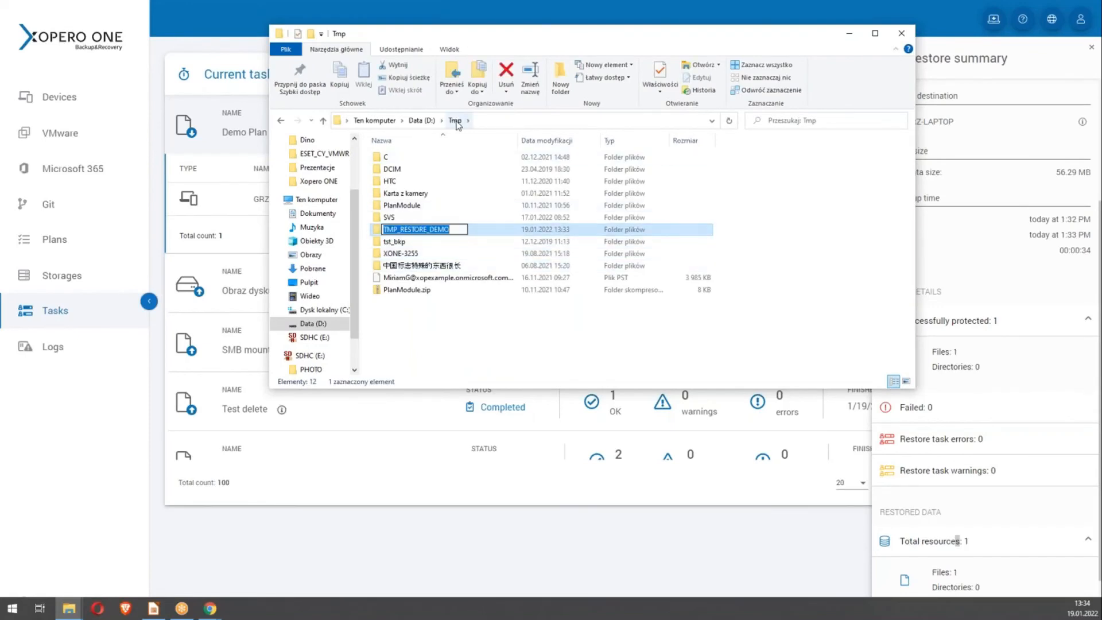
left_click(384, 228)
left_click(378, 226)
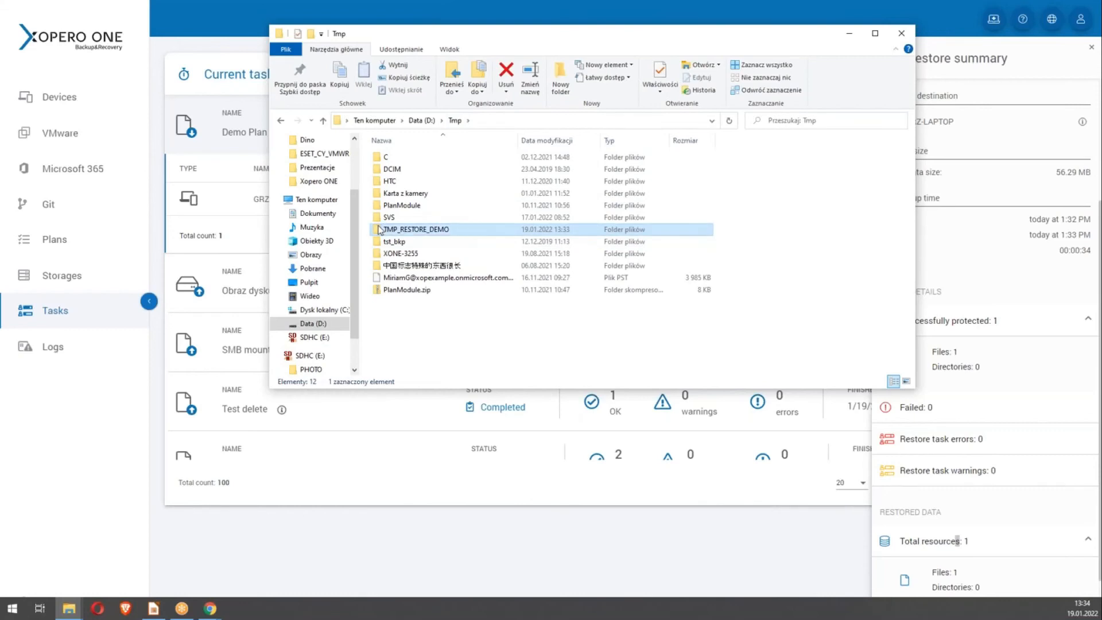
double_click(378, 230)
double_click(383, 158)
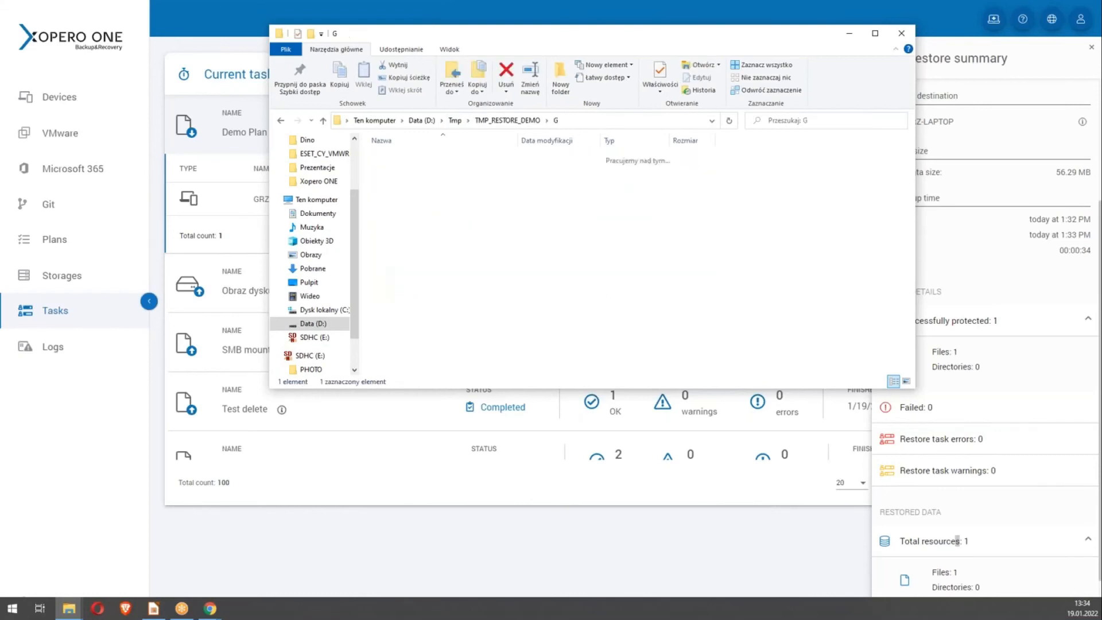
double_click(383, 158)
left_click_drag(414, 253, 709, 128)
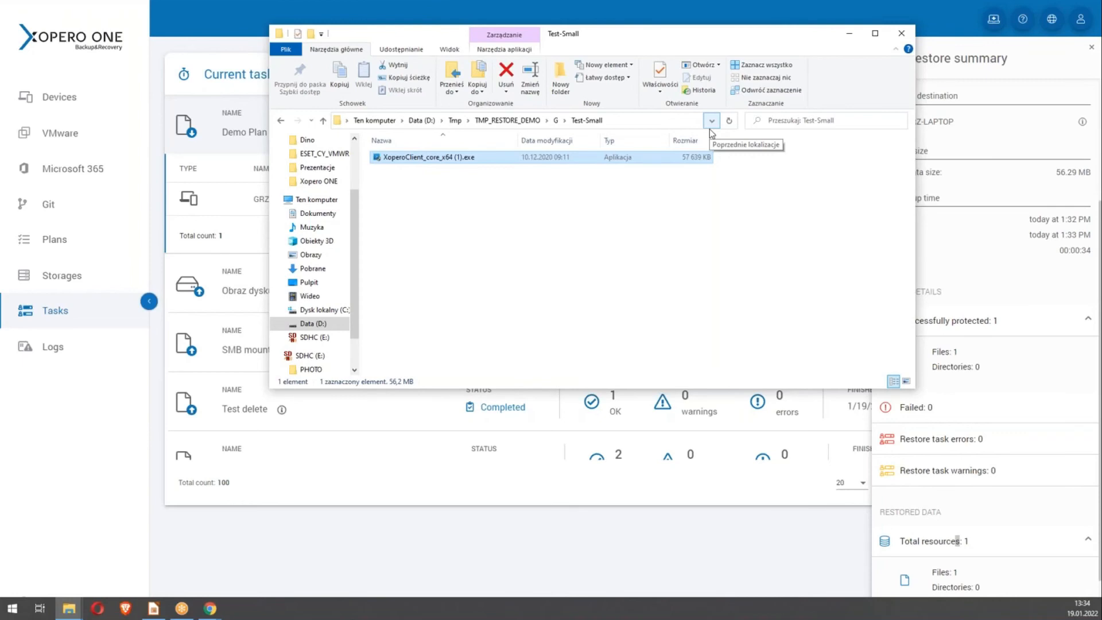
left_click(899, 35)
left_click(1092, 47)
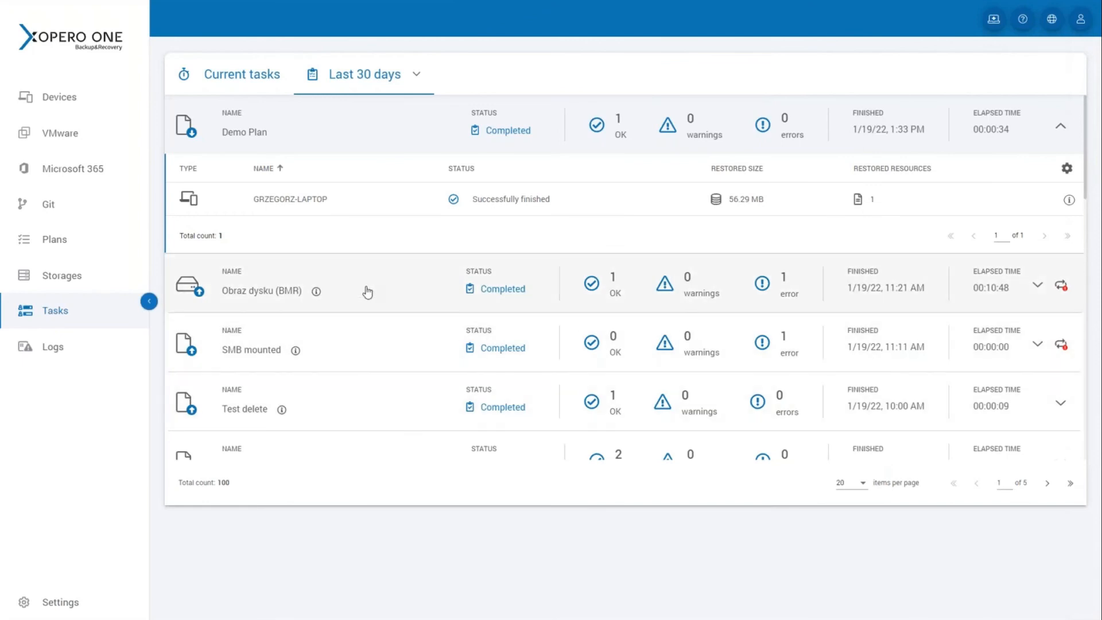
Expand the Obraz dysku (BMR) task, review the backup summary of its laptop device, and close the summary.
left_click(368, 292)
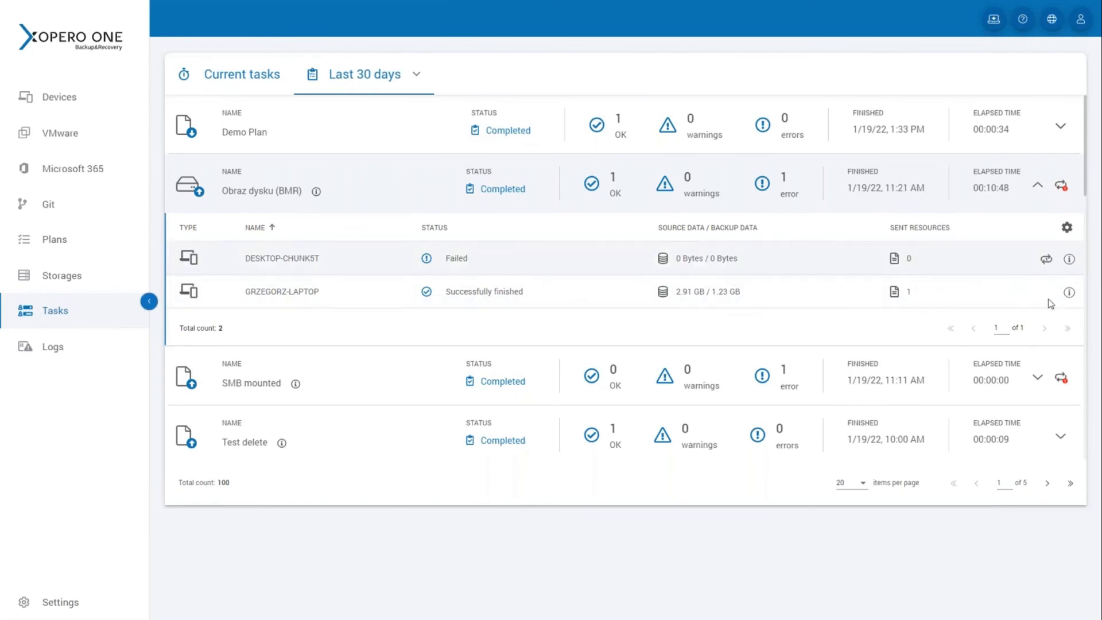
left_click(1071, 292)
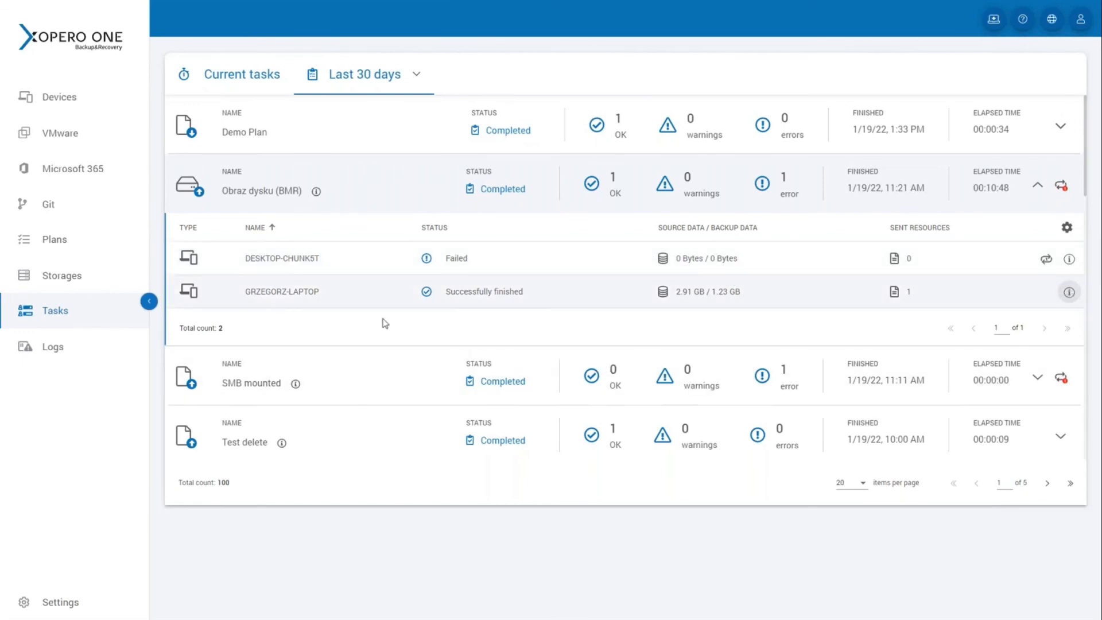
scroll(1063, 373, "down", 3)
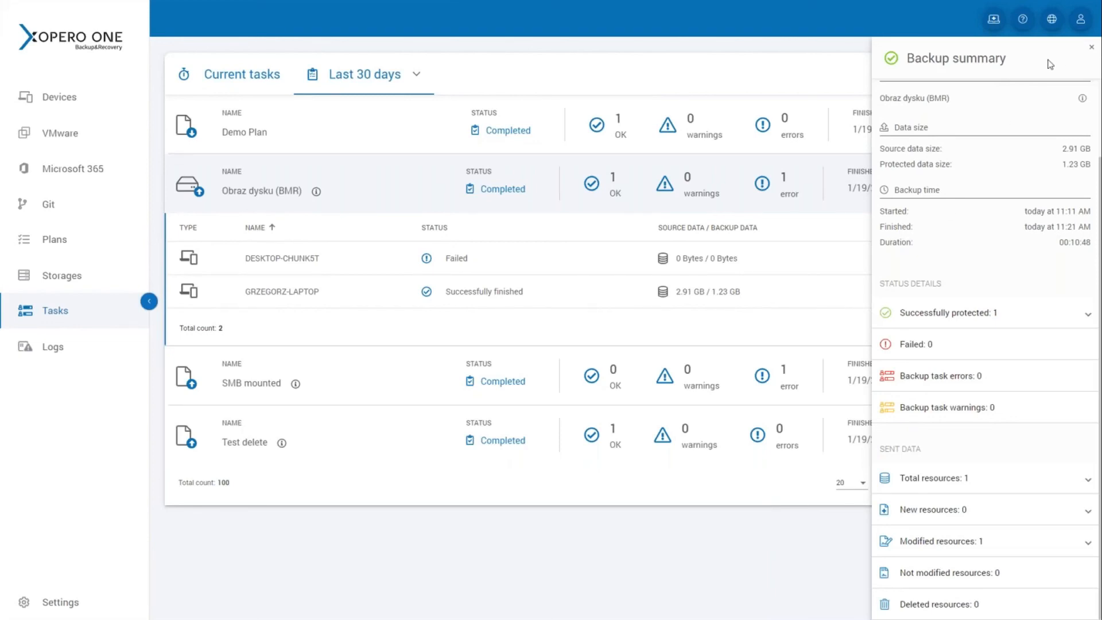
left_click(1091, 48)
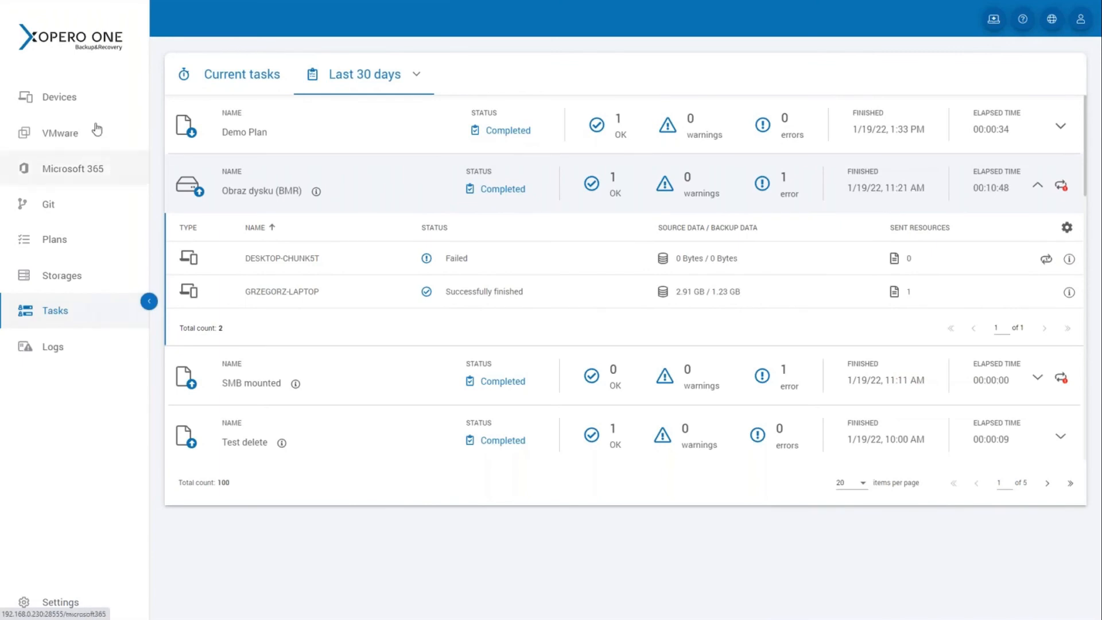
mouse_move(438, 1)
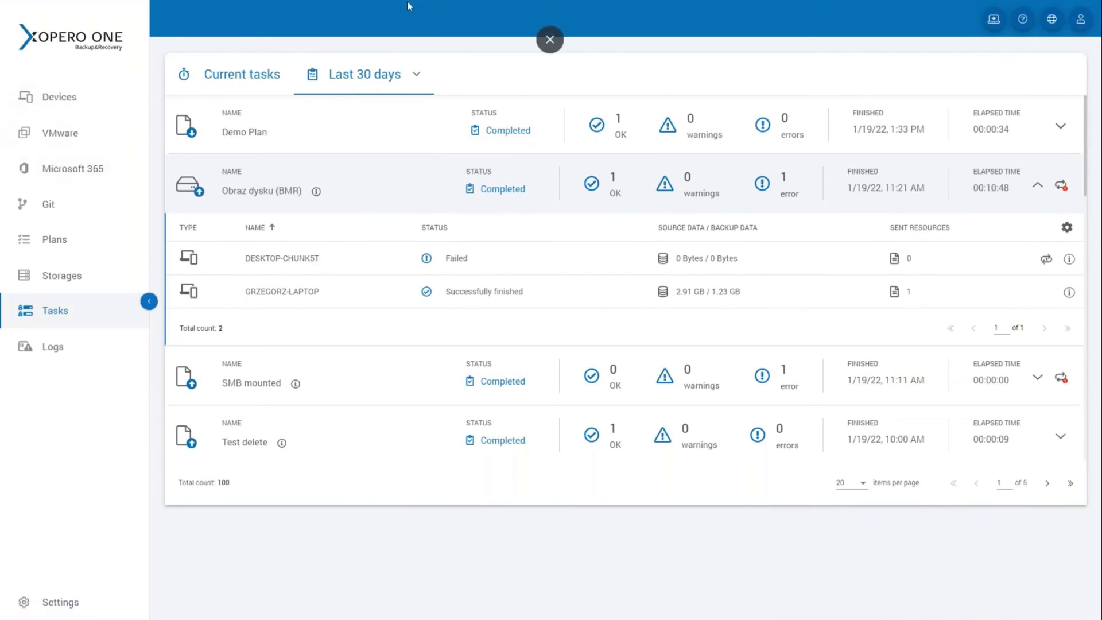